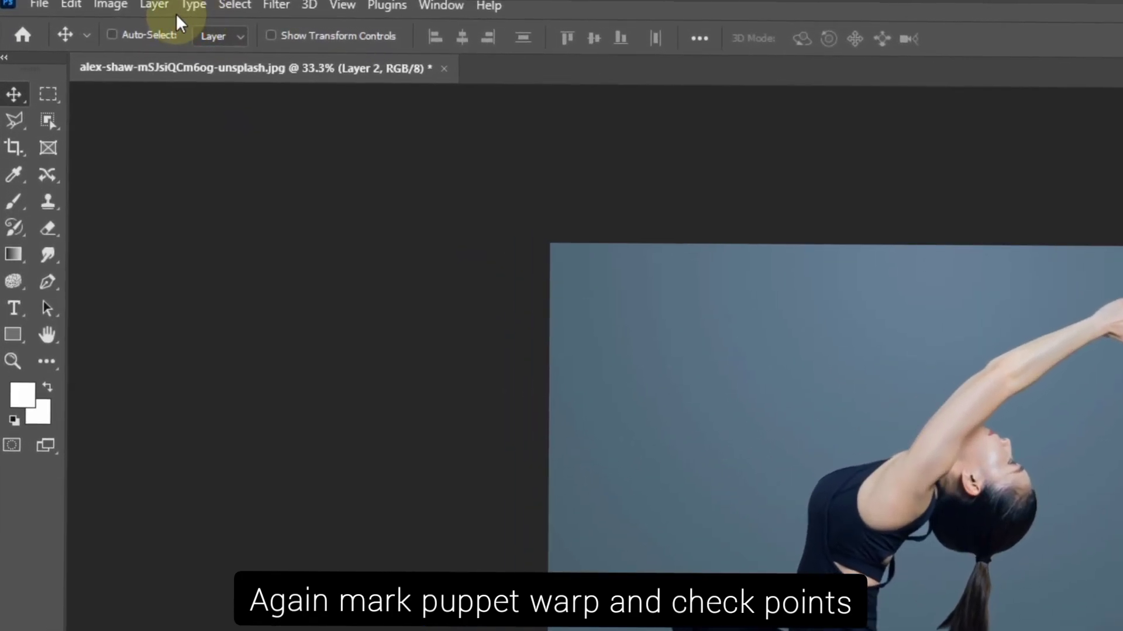
# Start Puppet Warp on Layer 2 and place pins on the woman's head and the tip of her ponytail
pyautogui.click(71, 4)
pyautogui.click(173, 415)
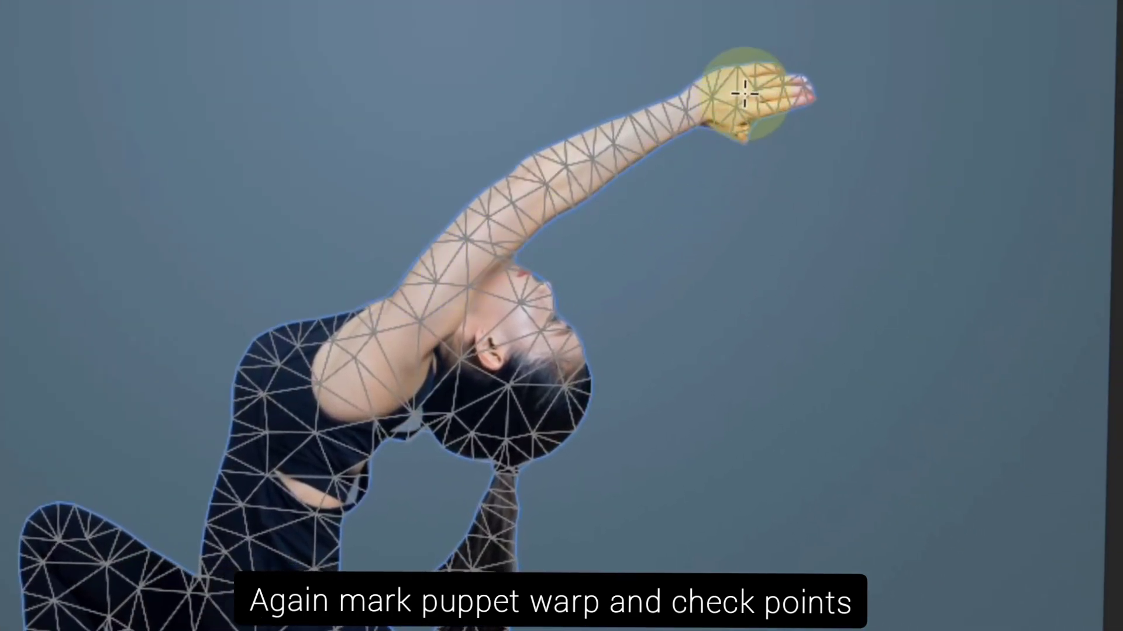
pyautogui.click(580, 317)
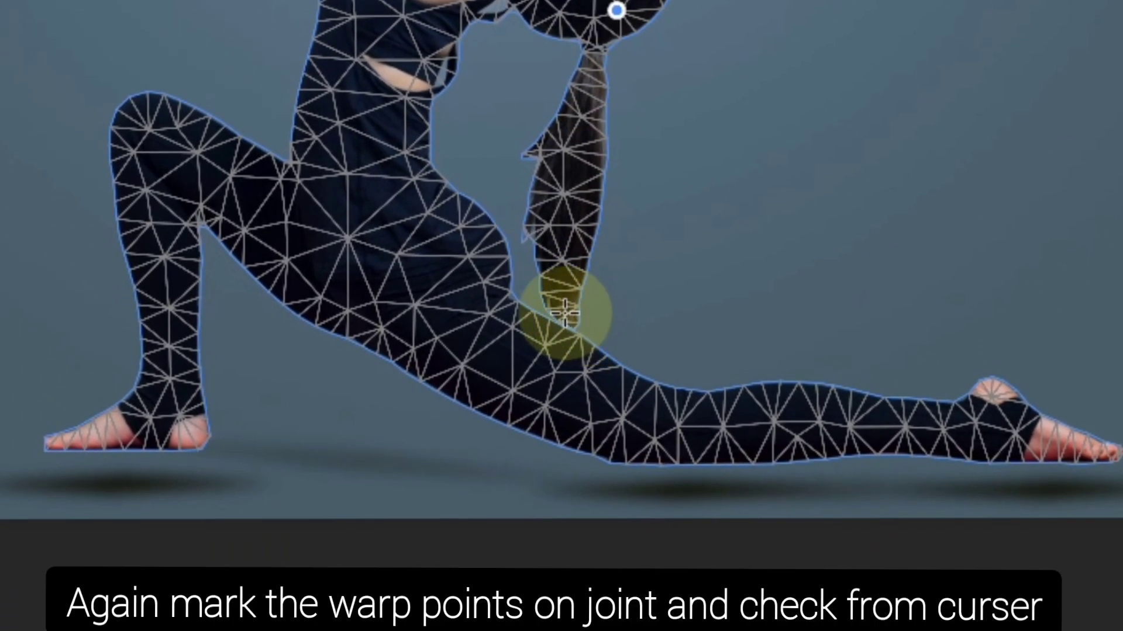
pyautogui.click(561, 304)
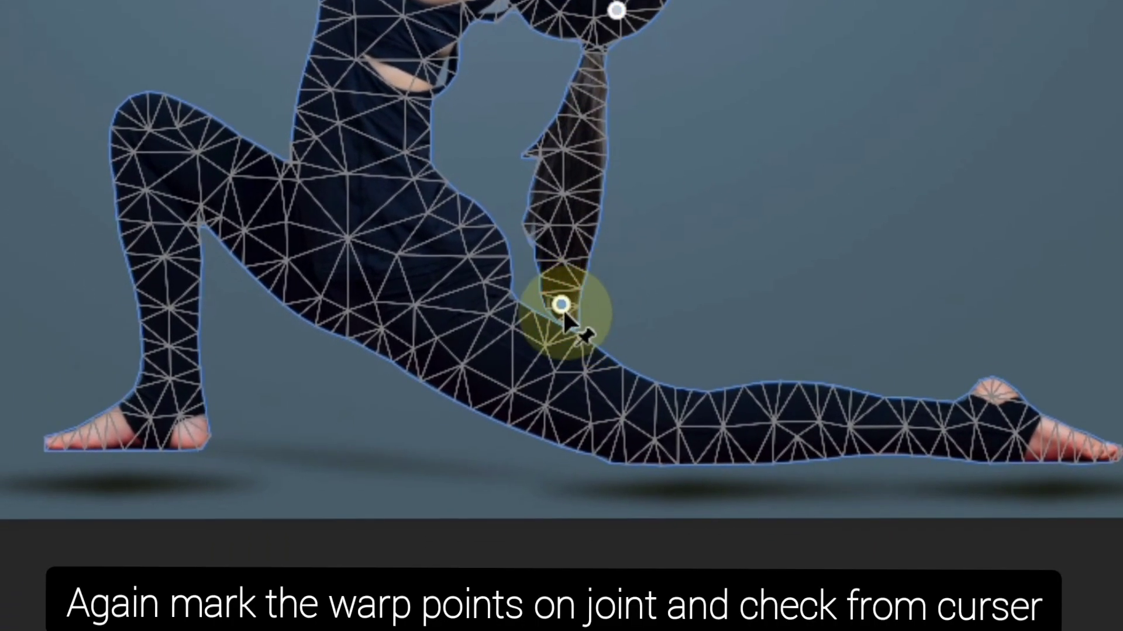
pyautogui.moveTo(559, 310); pyautogui.dragTo(575, 362)
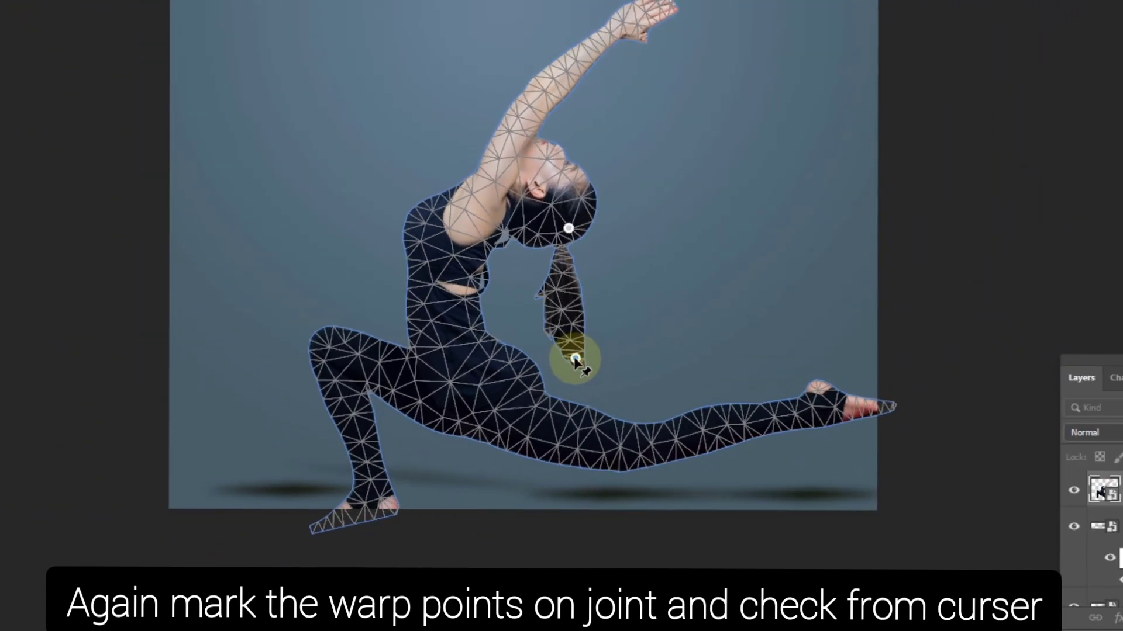
pyautogui.hotkey('ctrl', 'z')
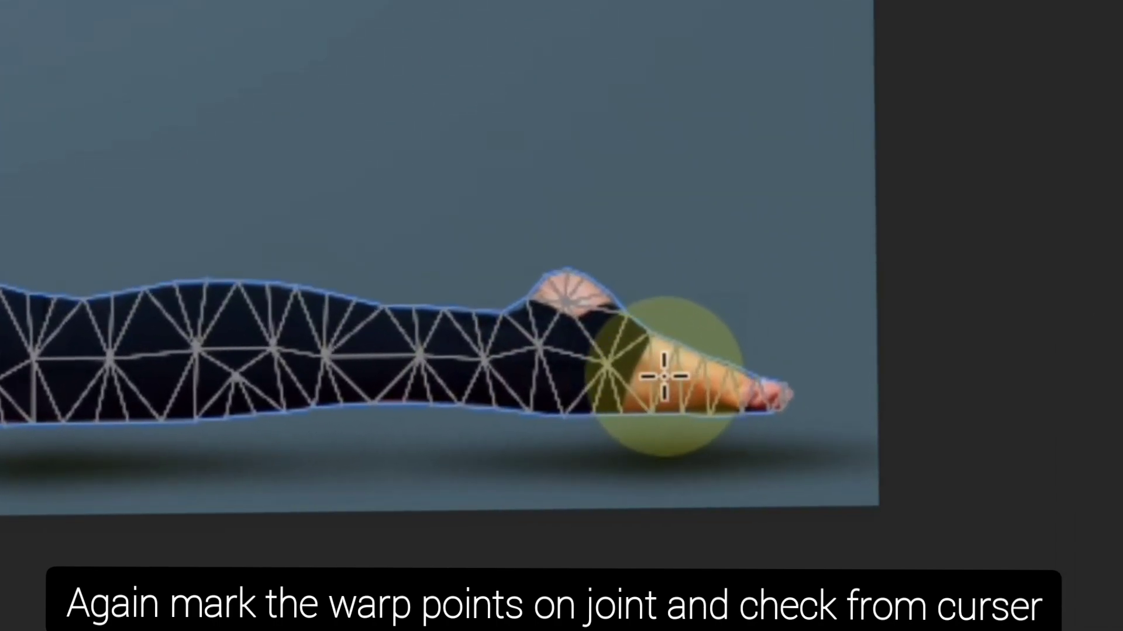
# Pin the extended rear foot and raise it so the lower leg bends upward
pyautogui.click(694, 384)
pyautogui.moveTo(699, 387); pyautogui.dragTo(486, 137)
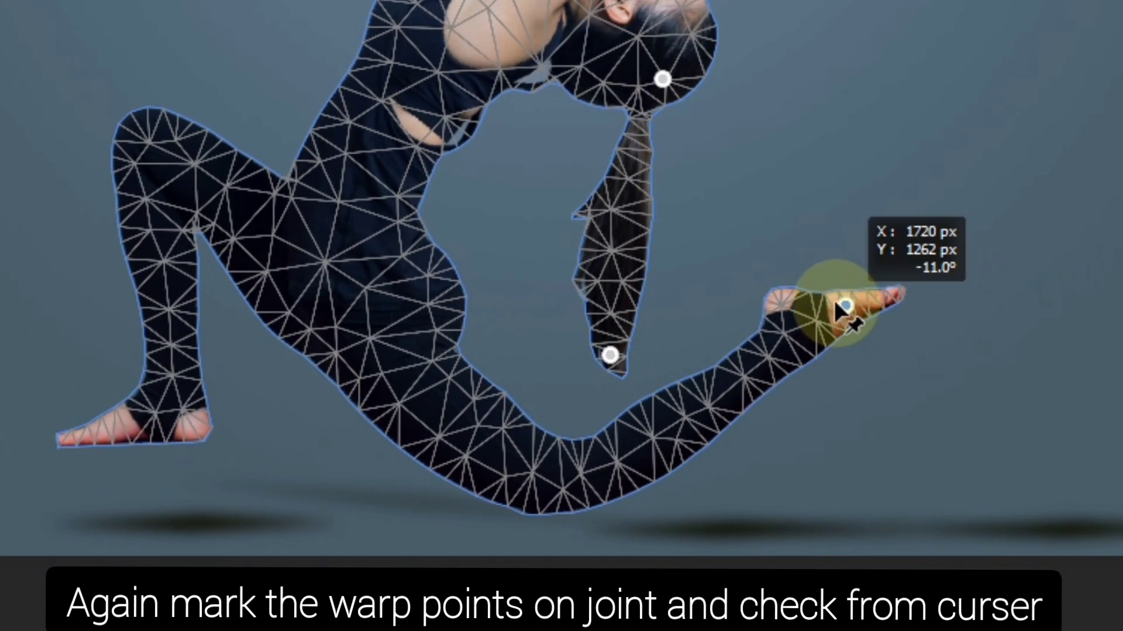
pyautogui.moveTo(838, 306); pyautogui.dragTo(855, 318)
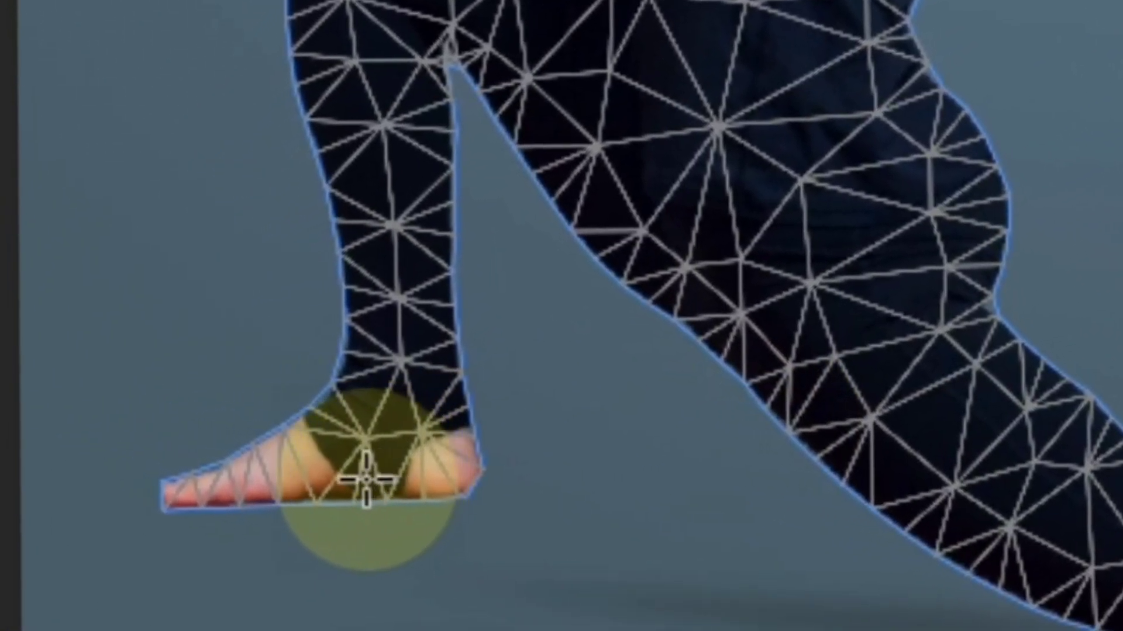
# Pin the front foot and lift it up and outward off the ground
pyautogui.click(231, 459)
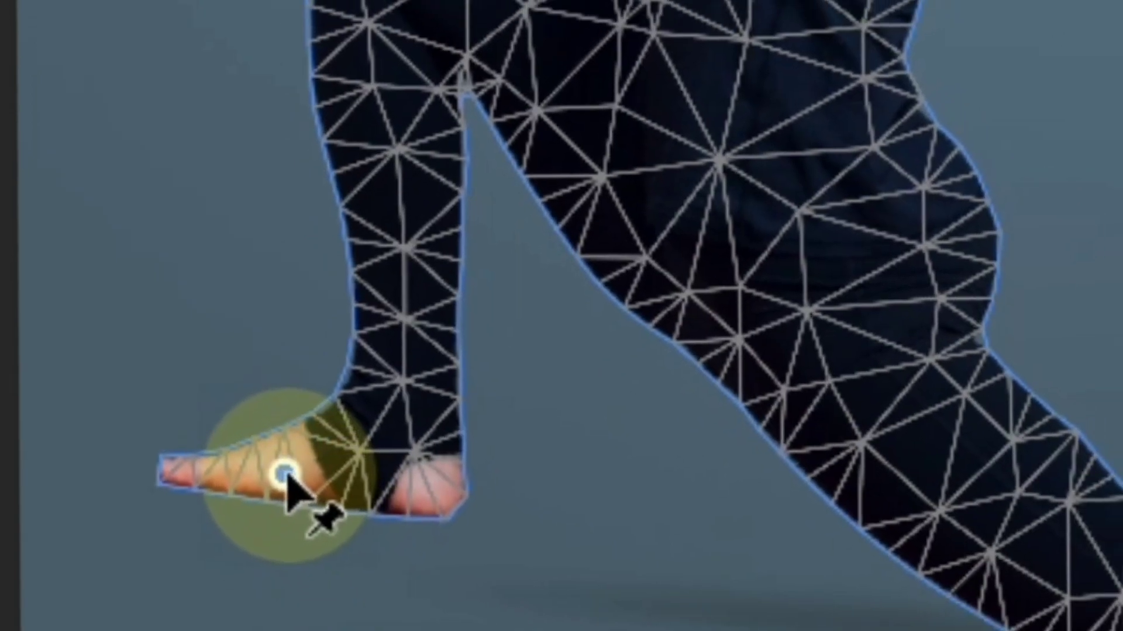
pyautogui.moveTo(298, 473); pyautogui.dragTo(404, 552)
pyautogui.moveTo(225, 572); pyautogui.dragTo(103, 445)
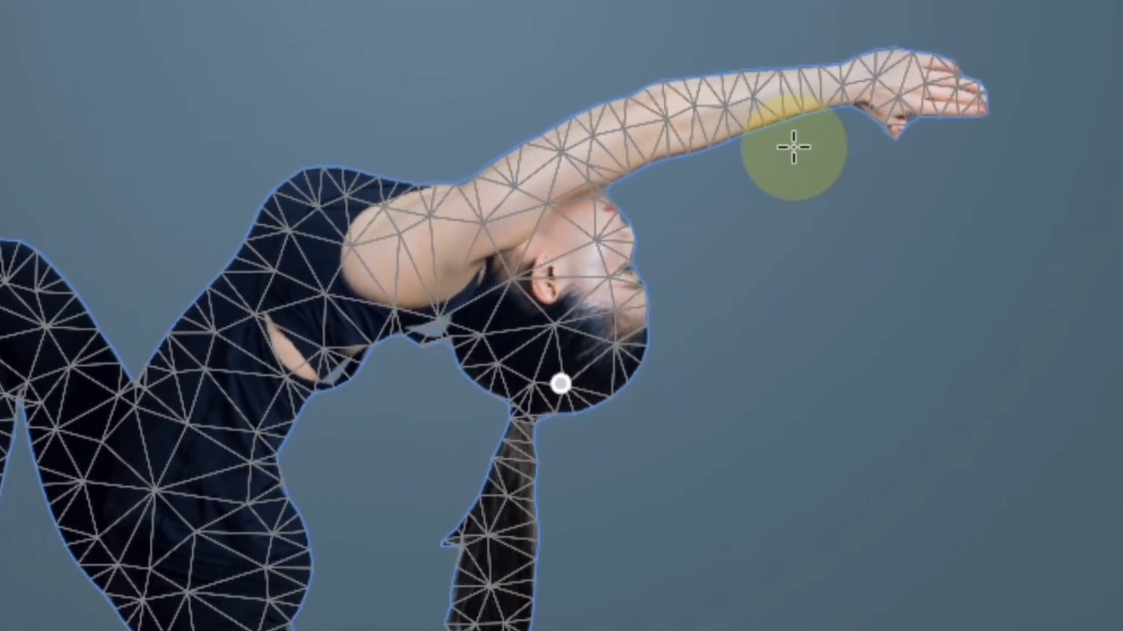
# Pin the hands, upper back and rear knee, adjusting the pins to raise the arms and arch the body
pyautogui.click(936, 84)
pyautogui.moveTo(909, 140); pyautogui.dragTo(641, 36)
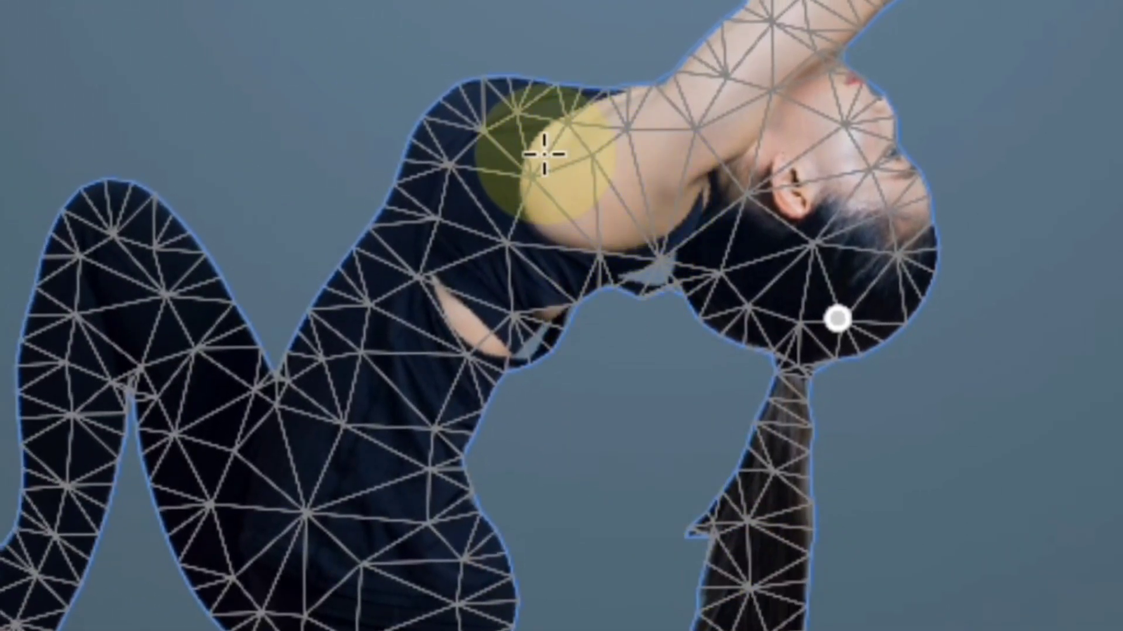
pyautogui.moveTo(451, 173); pyautogui.dragTo(441, 154)
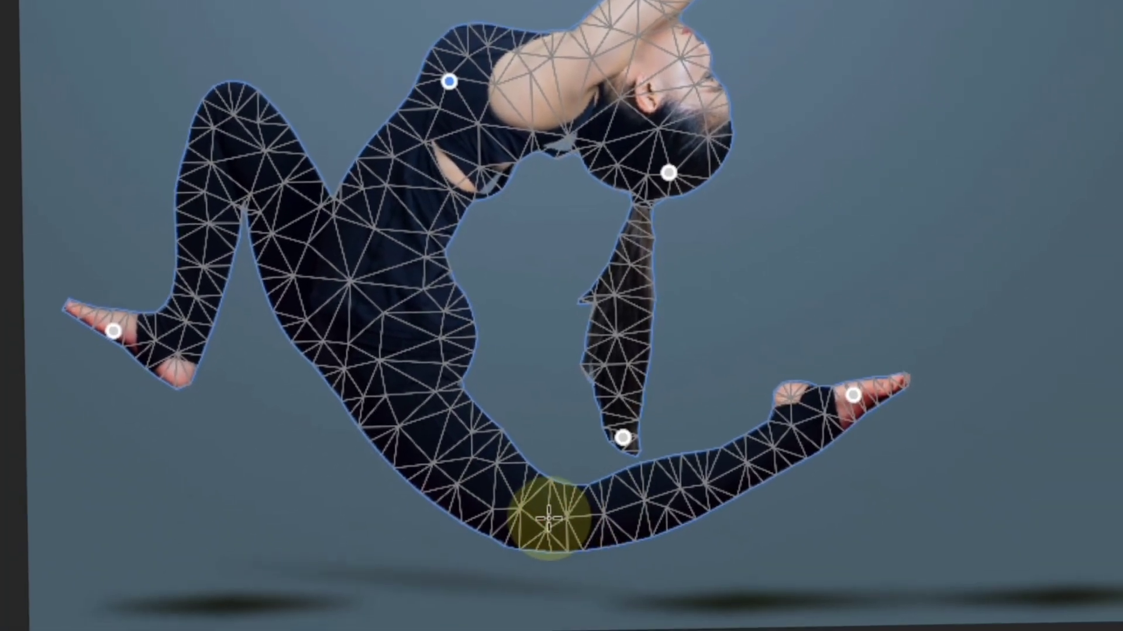
pyautogui.click(539, 477)
pyautogui.moveTo(538, 477); pyautogui.dragTo(550, 499)
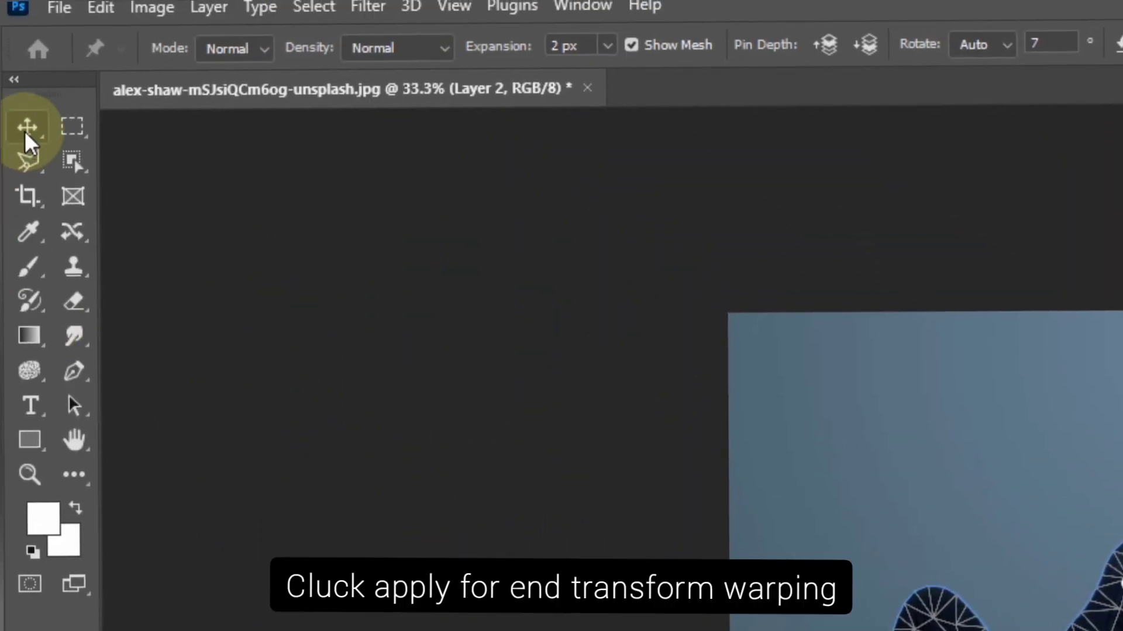
# Apply the Puppet Warp and compare the warped figure with the original pose
pyautogui.click(25, 137)
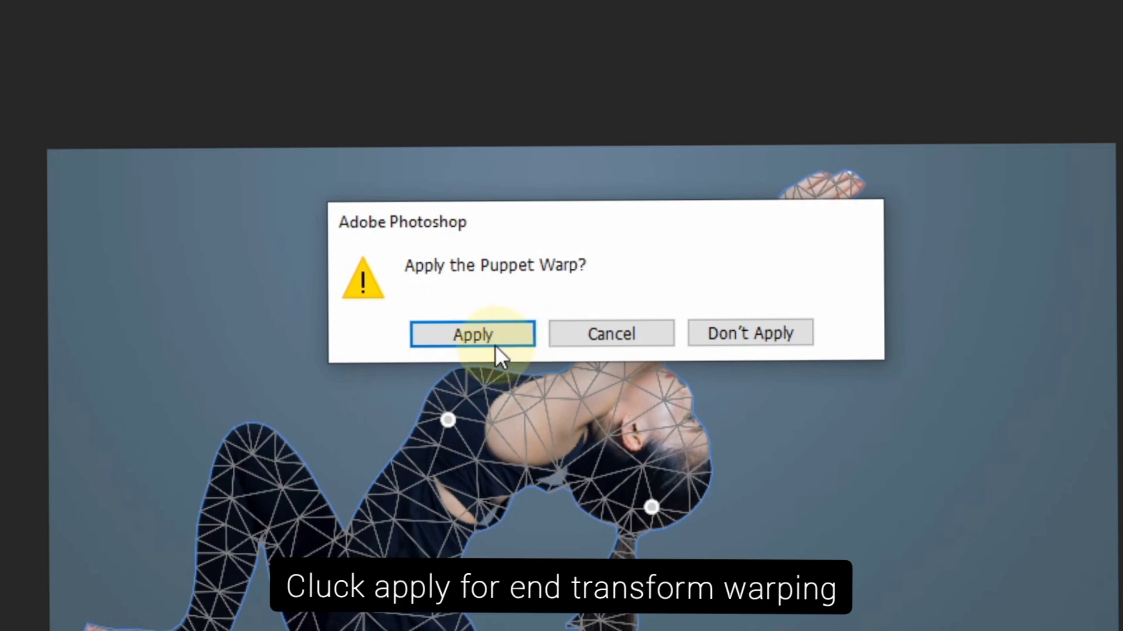
pyautogui.click(496, 345)
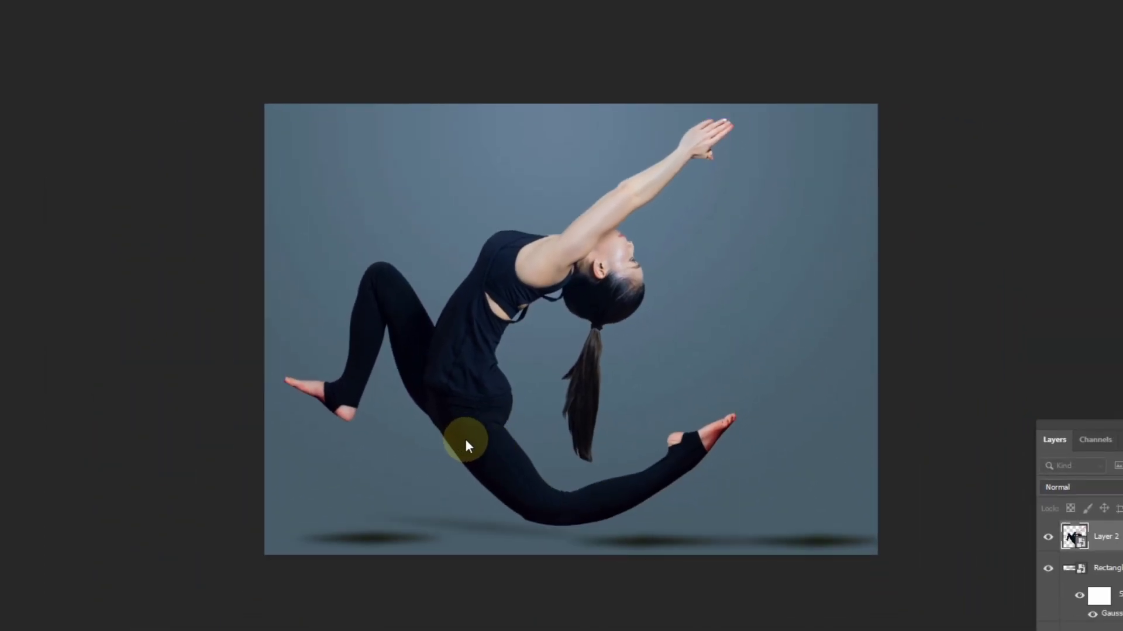
pyautogui.hotkey('ctrl', 'z')
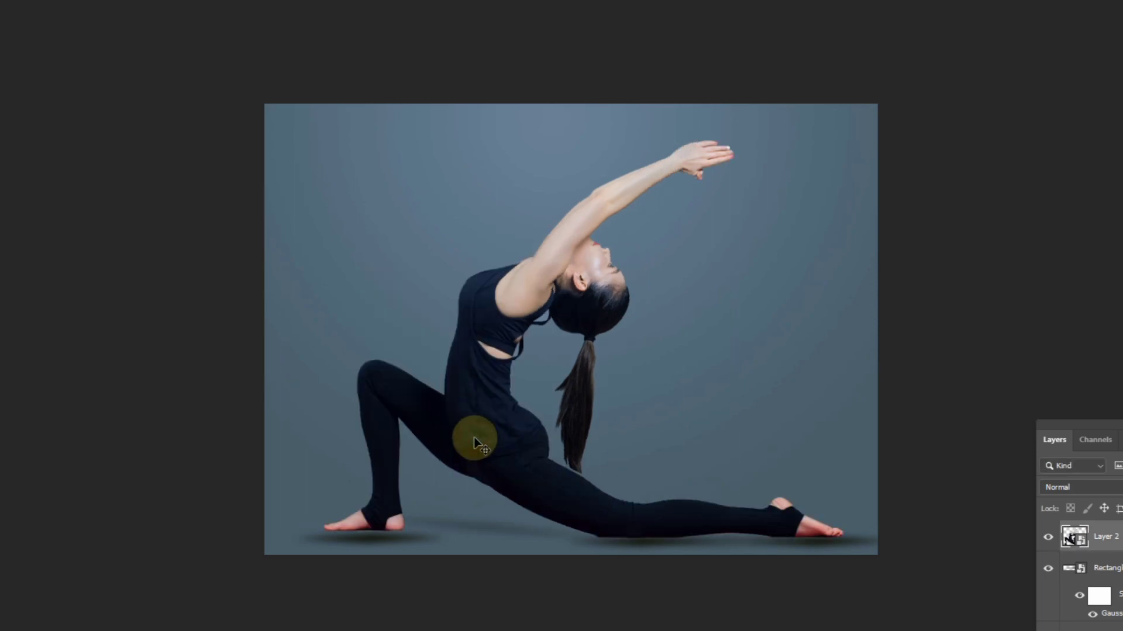
pyautogui.hotkey('ctrl', 'shift', 'z')
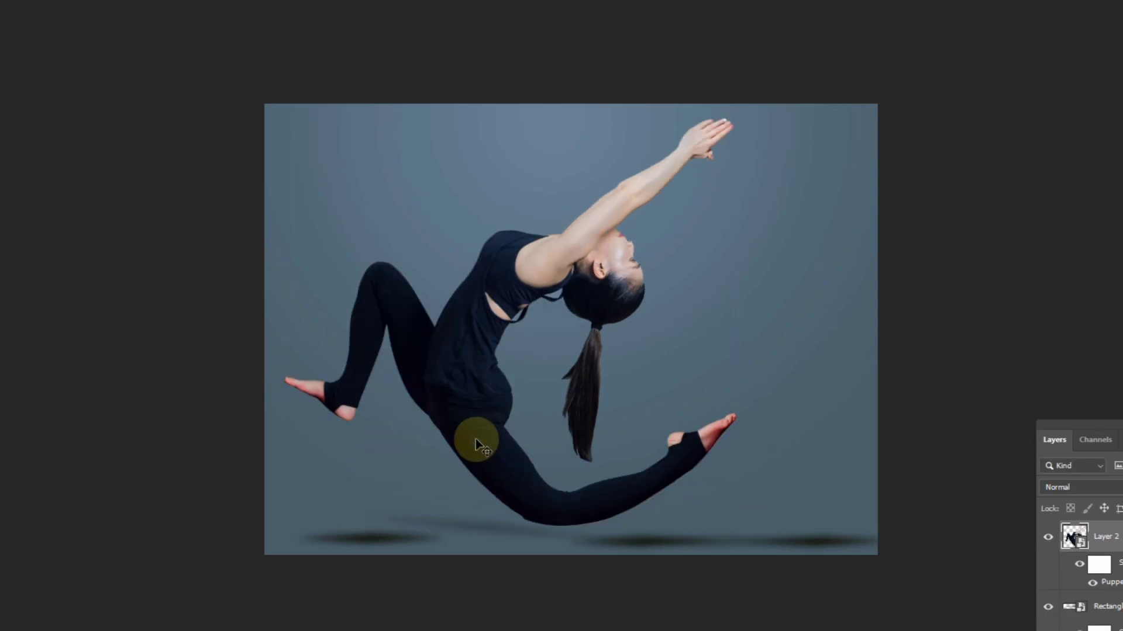
# Reopen Puppet Warp on Layer 2, raise the rear knee and shift the rear foot slightly up and outward
pyautogui.click(60, 4)
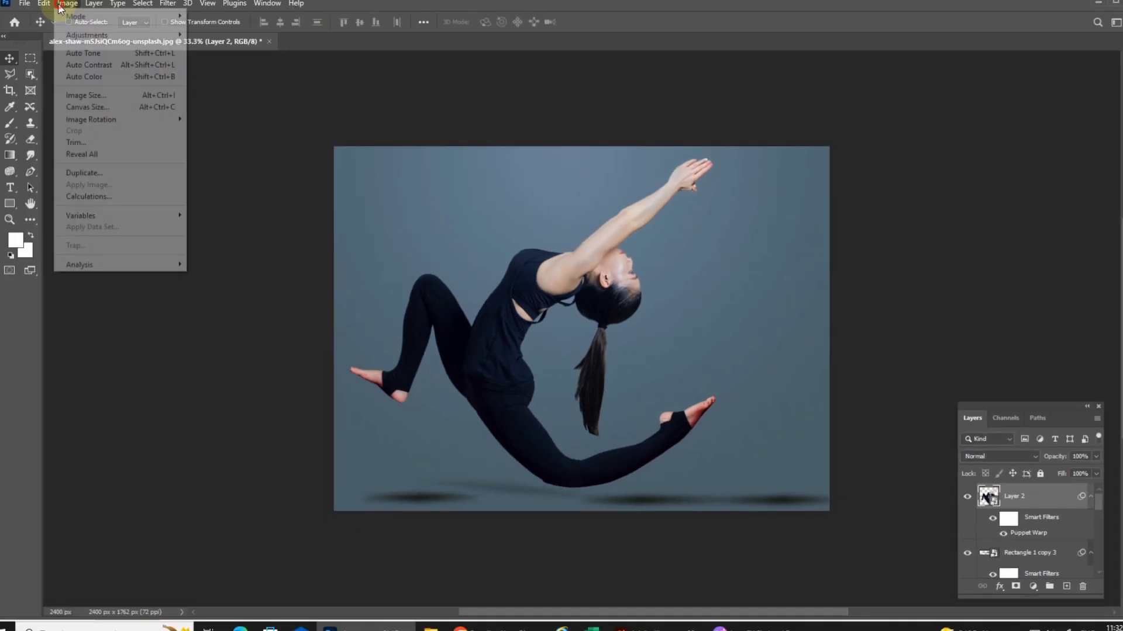
pyautogui.moveTo(48, 5)
pyautogui.click(83, 249)
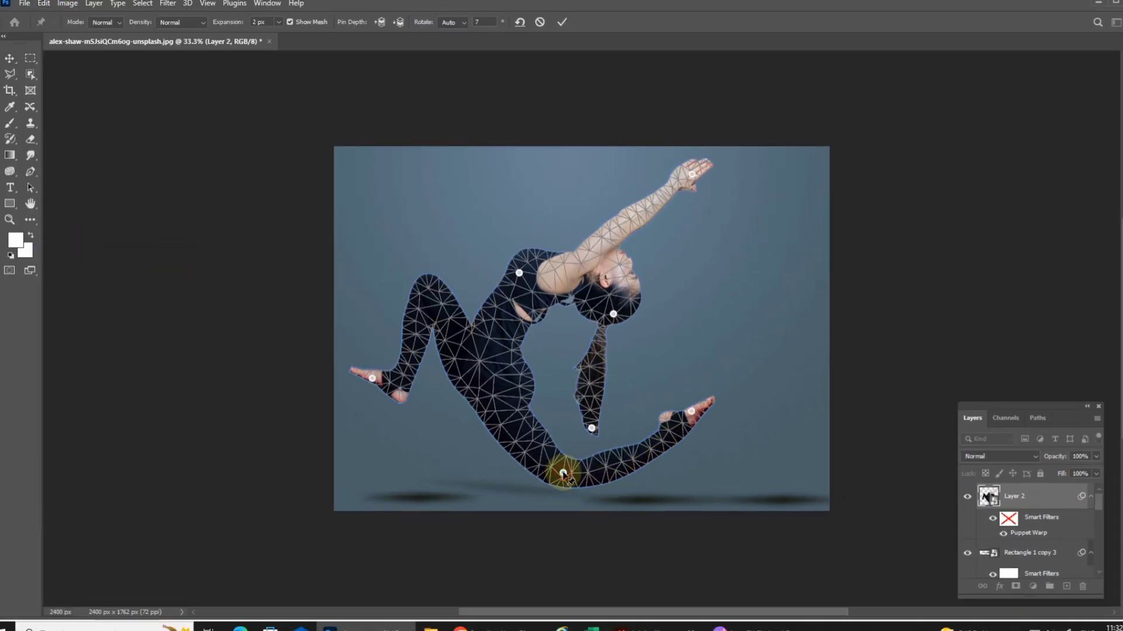
pyautogui.moveTo(565, 474); pyautogui.dragTo(548, 447)
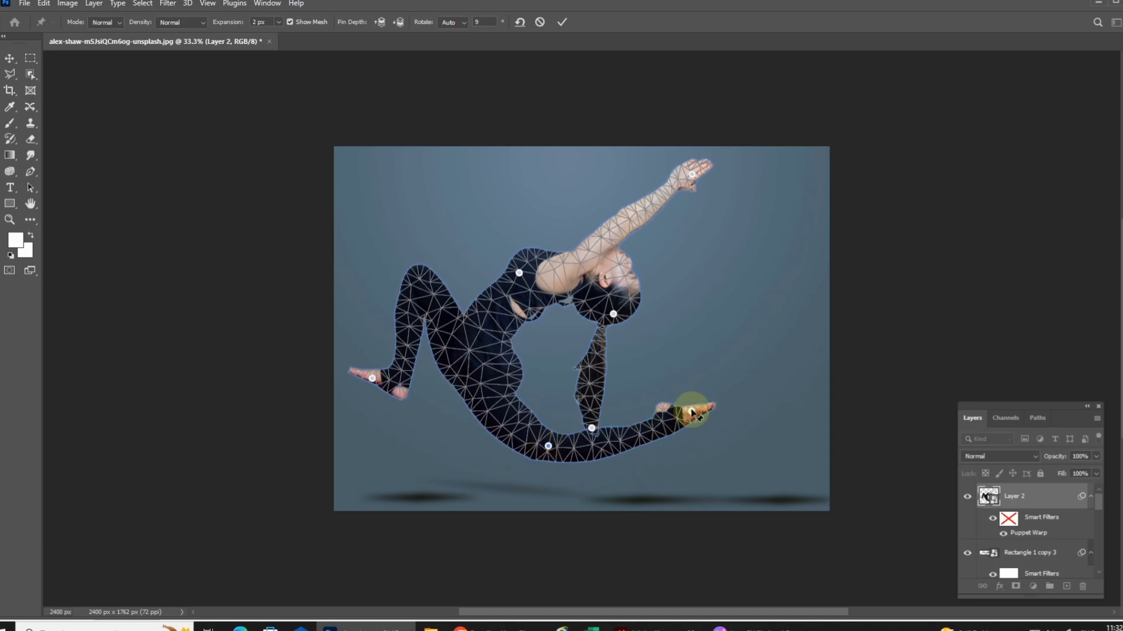
pyautogui.moveTo(692, 414)
pyautogui.mouseDown()
pyautogui.moveTo(712, 433)
pyautogui.moveTo(700, 406)
pyautogui.mouseUp()
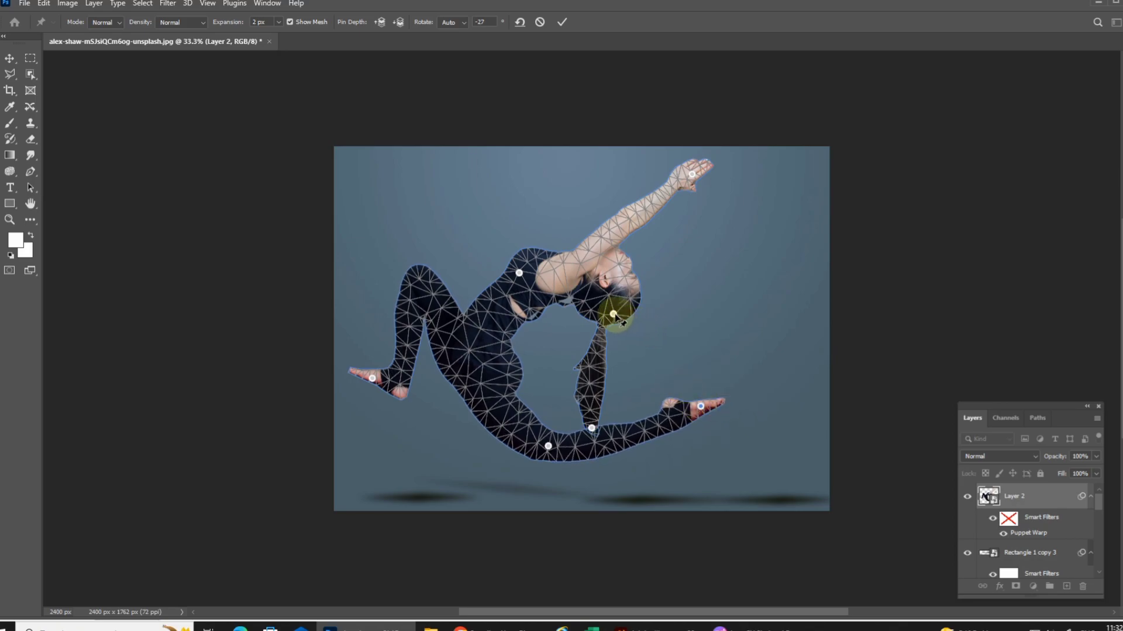
# Raise the head pin toward the arm and lift the hand pin above the image's upper edge
pyautogui.moveTo(621, 315); pyautogui.dragTo(642, 254)
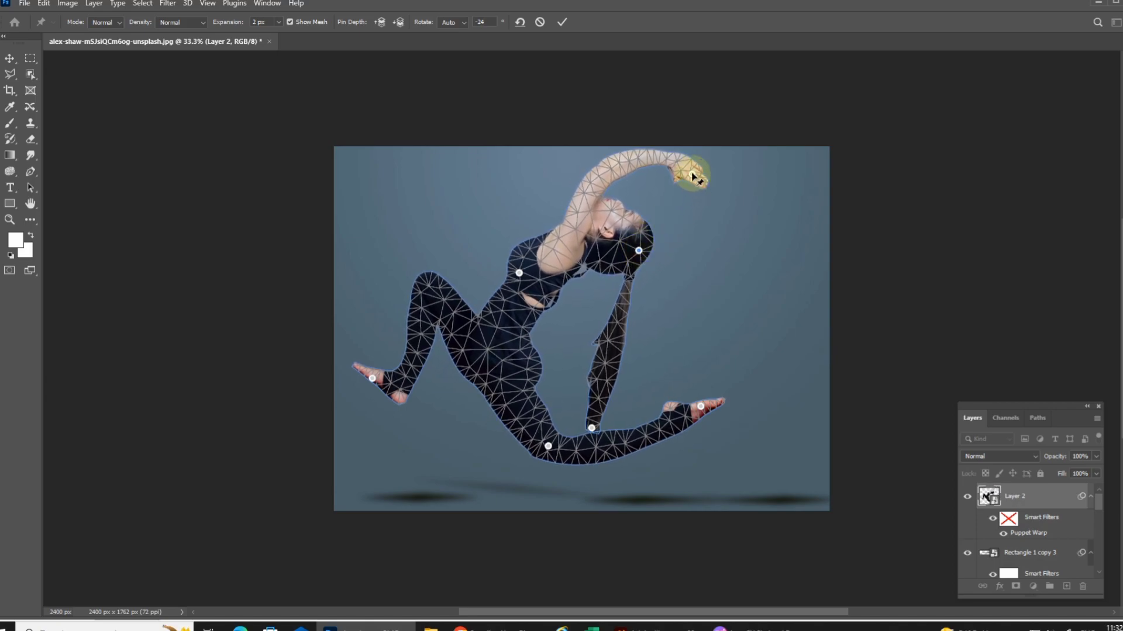
pyautogui.moveTo(693, 175); pyautogui.dragTo(693, 164)
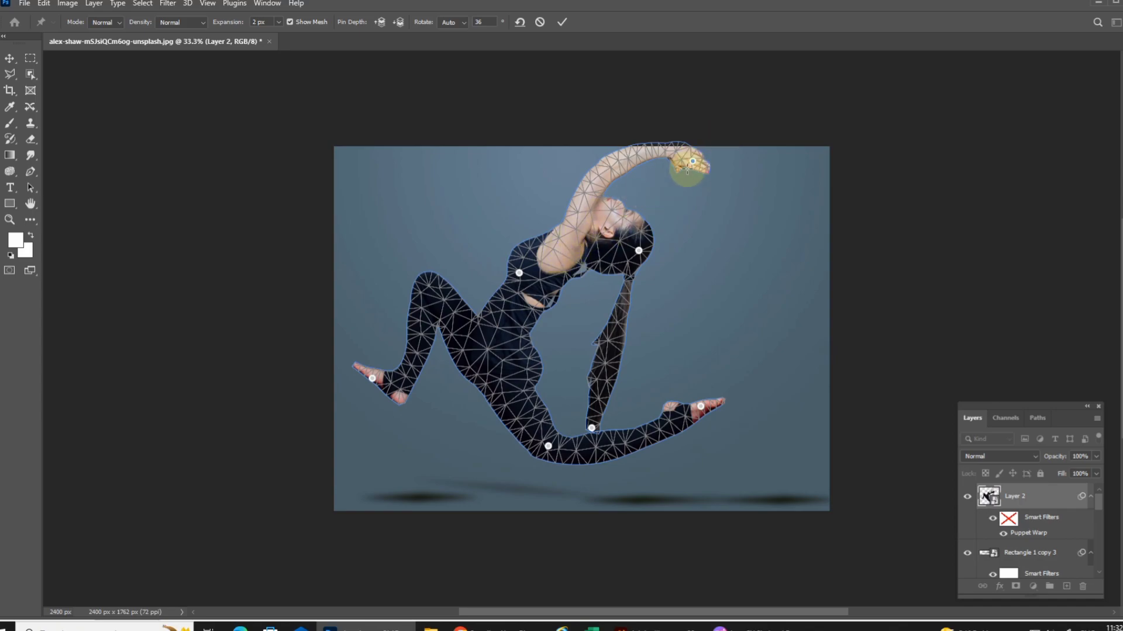
pyautogui.moveTo(692, 163); pyautogui.dragTo(692, 133)
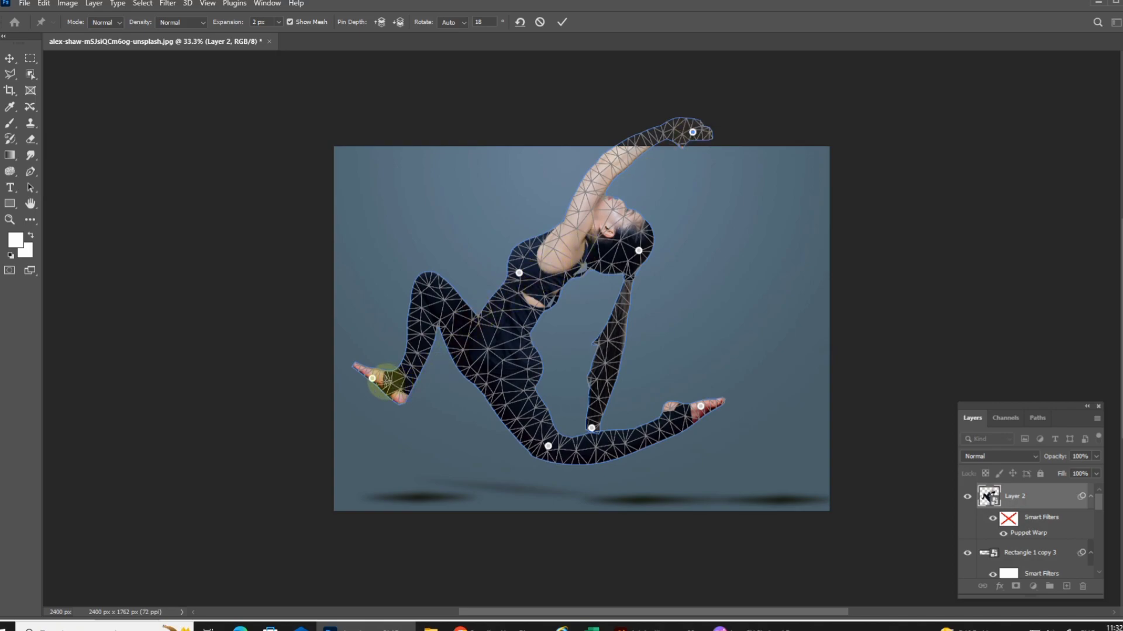
# Apply the Puppet Warp and move the figure down and right so the hands fit inside the image
pyautogui.click(13, 61)
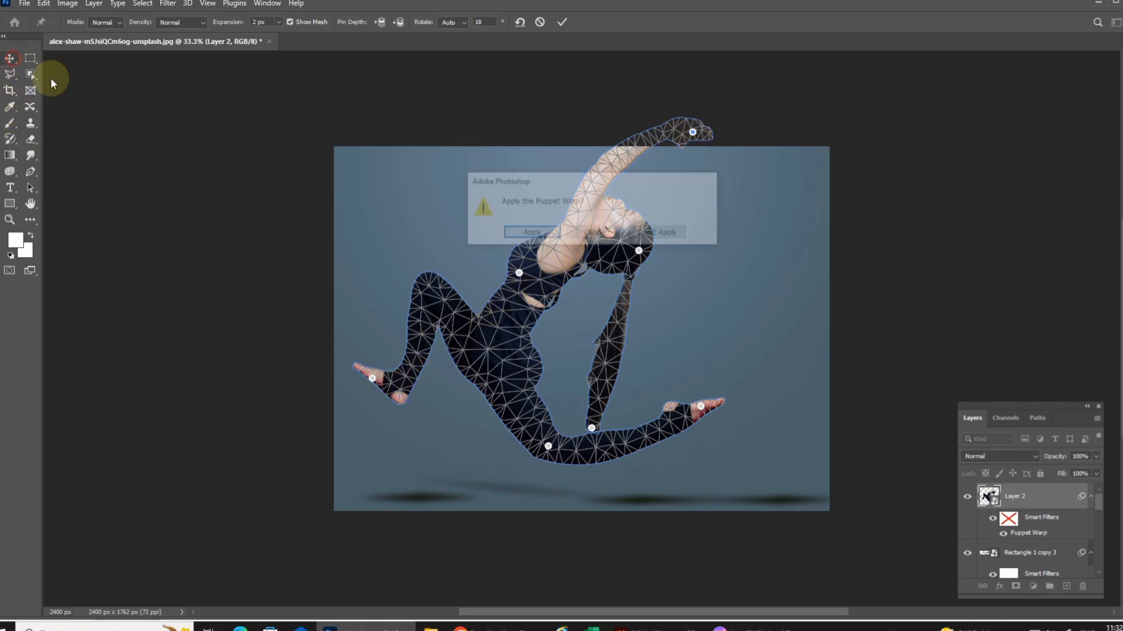
pyautogui.click(542, 236)
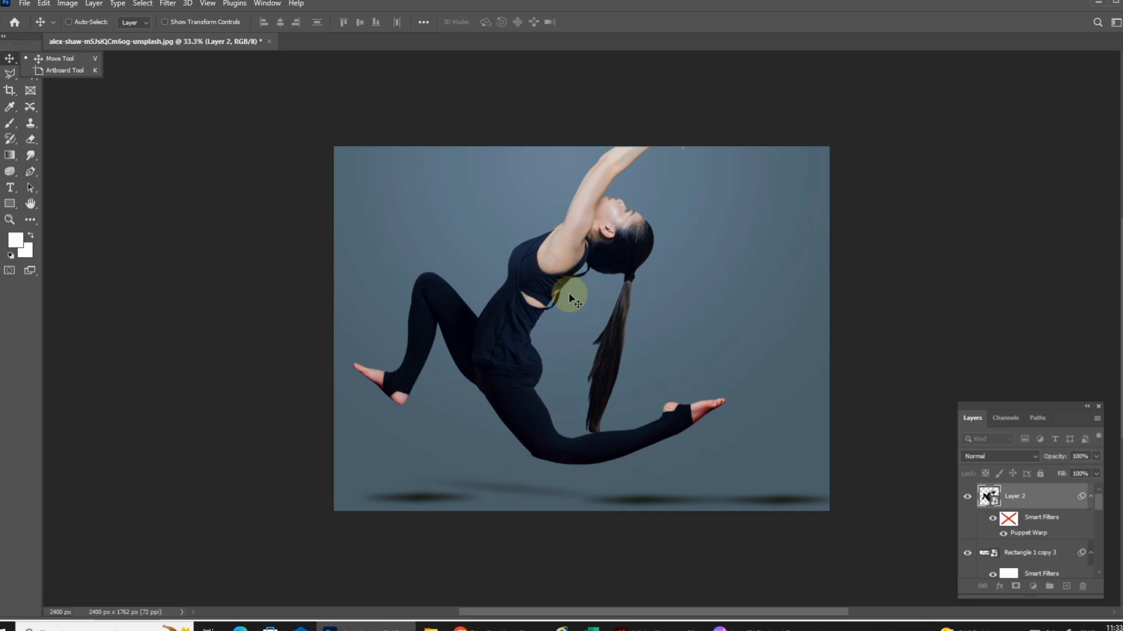
pyautogui.moveTo(537, 281); pyautogui.dragTo(566, 304)
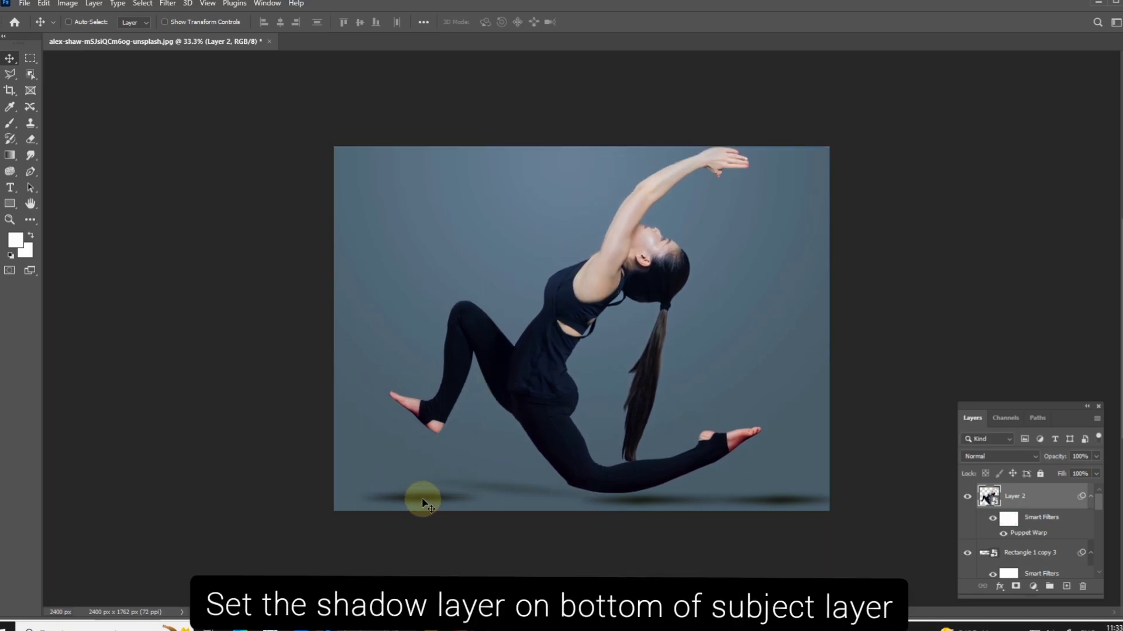
# Transform the Rectangle 1 shadow and place it directly beneath the raised front foot
pyautogui.rightClick(422, 502)
pyautogui.click(462, 504)
pyautogui.hotkey('ctrl', 't')
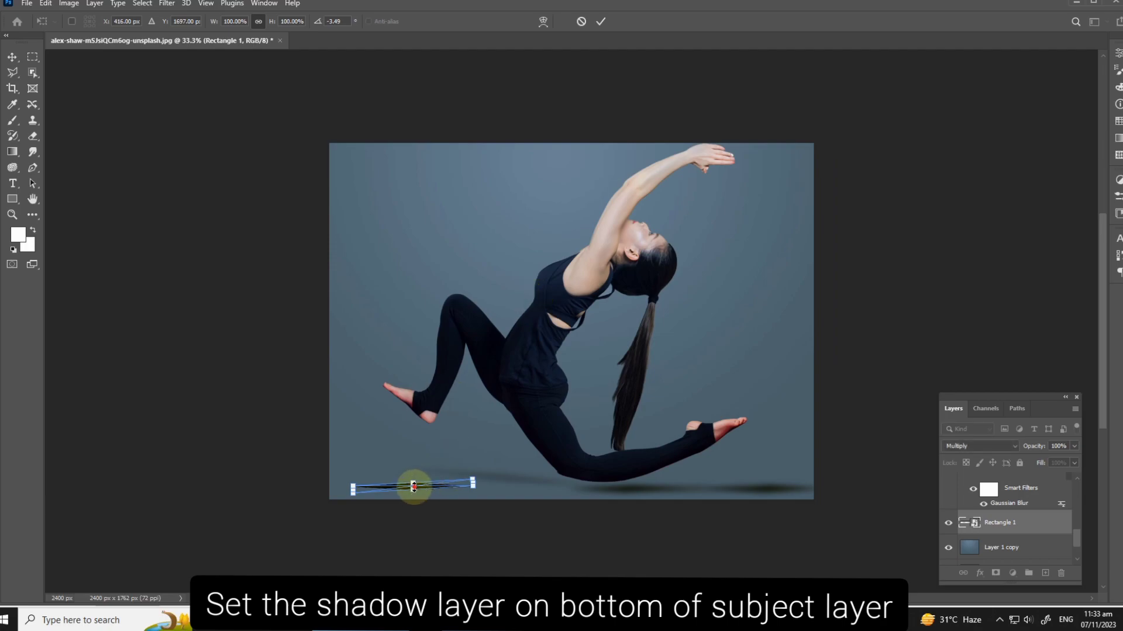
pyautogui.moveTo(413, 487); pyautogui.dragTo(418, 474)
pyautogui.press('Return')
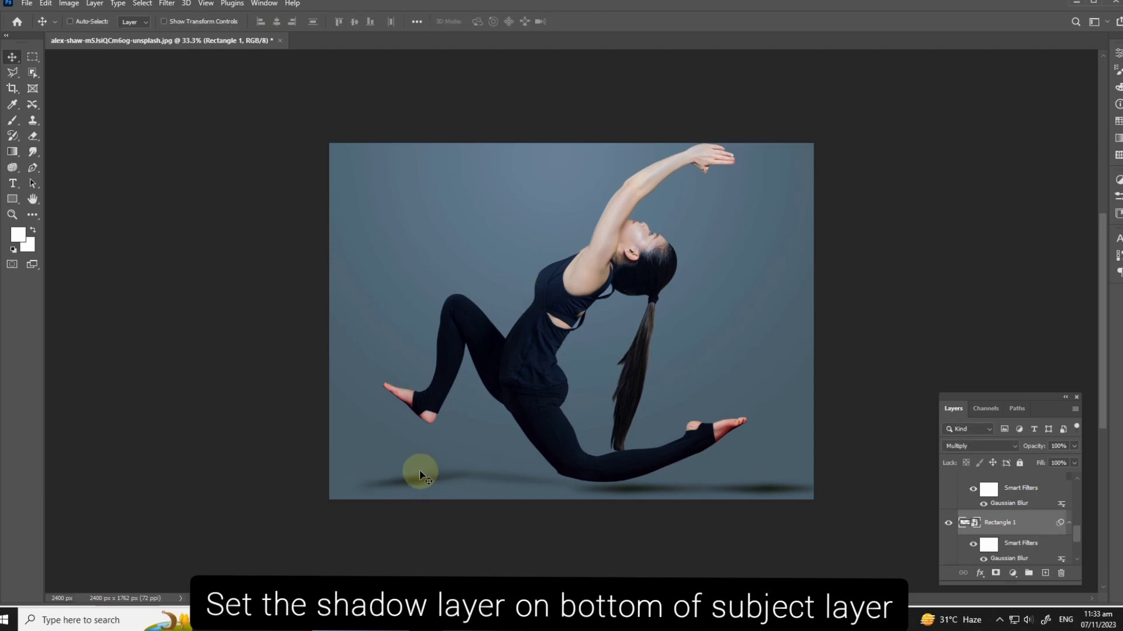
pyautogui.moveTo(408, 489); pyautogui.dragTo(416, 426)
# Move the Rectangle 1 copy 2 shadow under the rear foot and tilt it to match the foot's angle
pyautogui.moveTo(638, 485); pyautogui.dragTo(787, 431)
pyautogui.hotkey('ctrl', 't')
pyautogui.press('Return')
# Move the faint Rectangle 1 copy 4 shadow beneath the rear leg and rotate it along the calf
pyautogui.moveTo(480, 481); pyautogui.dragTo(490, 455)
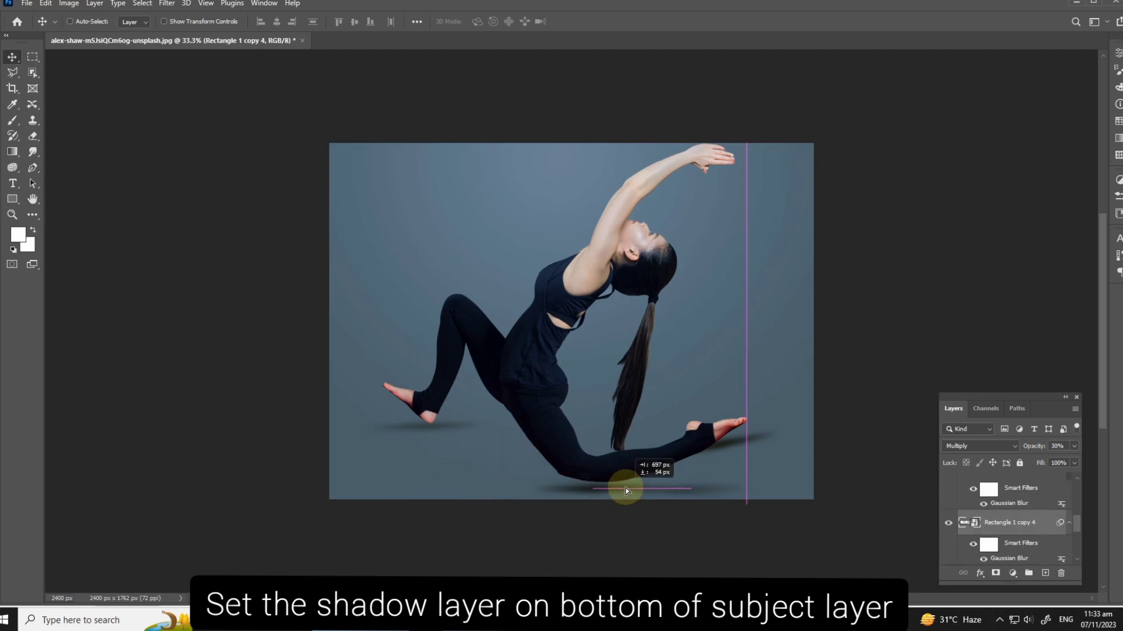
pyautogui.moveTo(625, 488); pyautogui.dragTo(626, 489)
pyautogui.hotkey('ctrl', 't')
pyautogui.moveTo(805, 459); pyautogui.dragTo(787, 427)
pyautogui.press('Return')
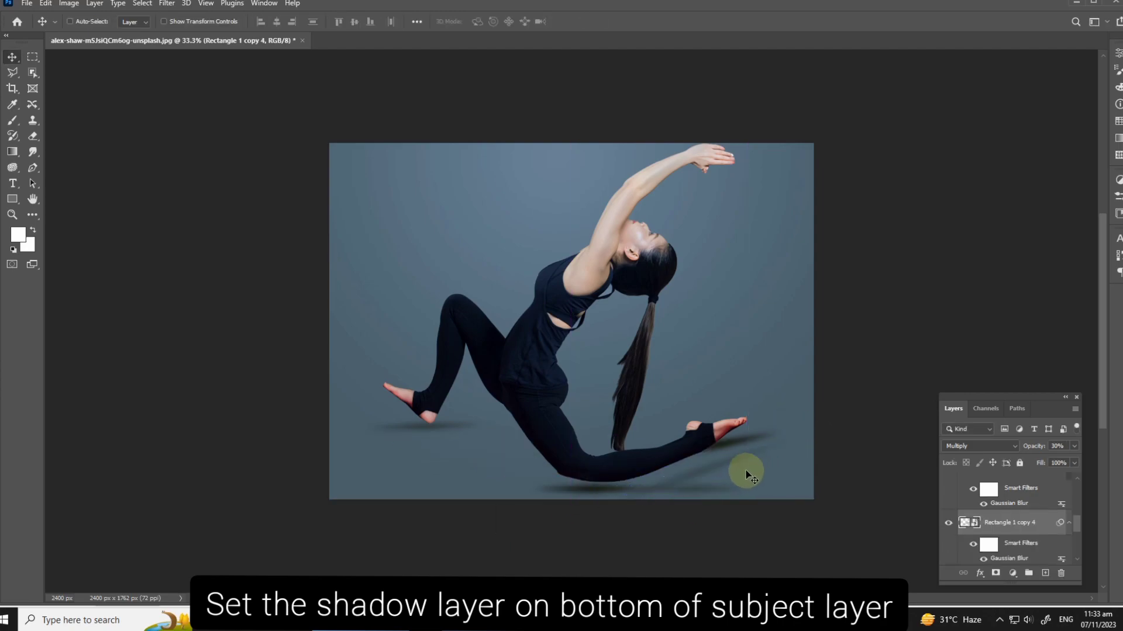
# Refine the angle and position of the Rectangle 1 copy 4 shadow so it follows the underside of the rear leg
pyautogui.moveTo(704, 462); pyautogui.dragTo(672, 461)
pyautogui.hotkey('ctrl', 't')
pyautogui.press('Return')
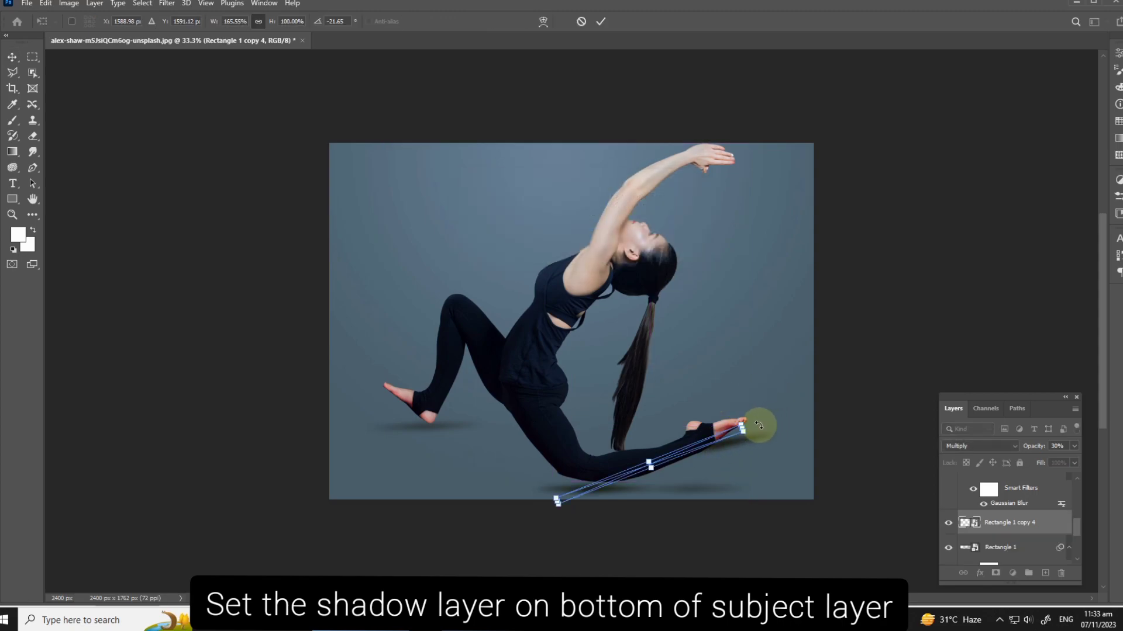
pyautogui.moveTo(757, 426); pyautogui.dragTo(773, 438)
pyautogui.press('Return')
pyautogui.moveTo(702, 472); pyautogui.dragTo(711, 470)
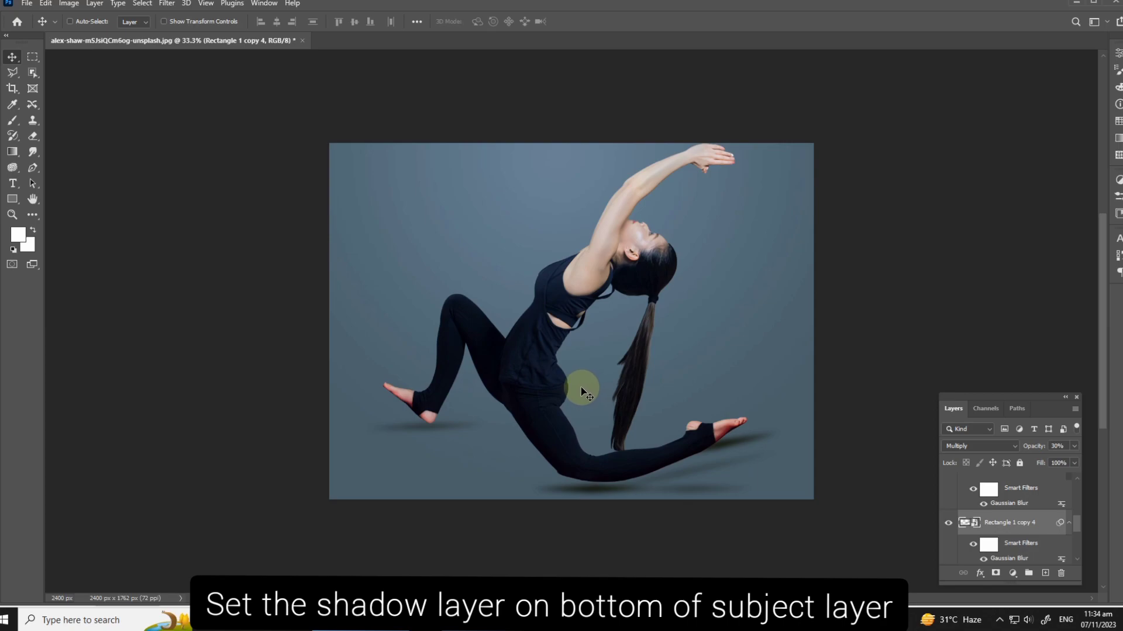
# Remove the Rectangle 1 copy 3 shadow and shift the Rectangle 1 copy 4 shadow closer under the rear leg
pyautogui.rightClick(683, 490)
pyautogui.click(698, 496)
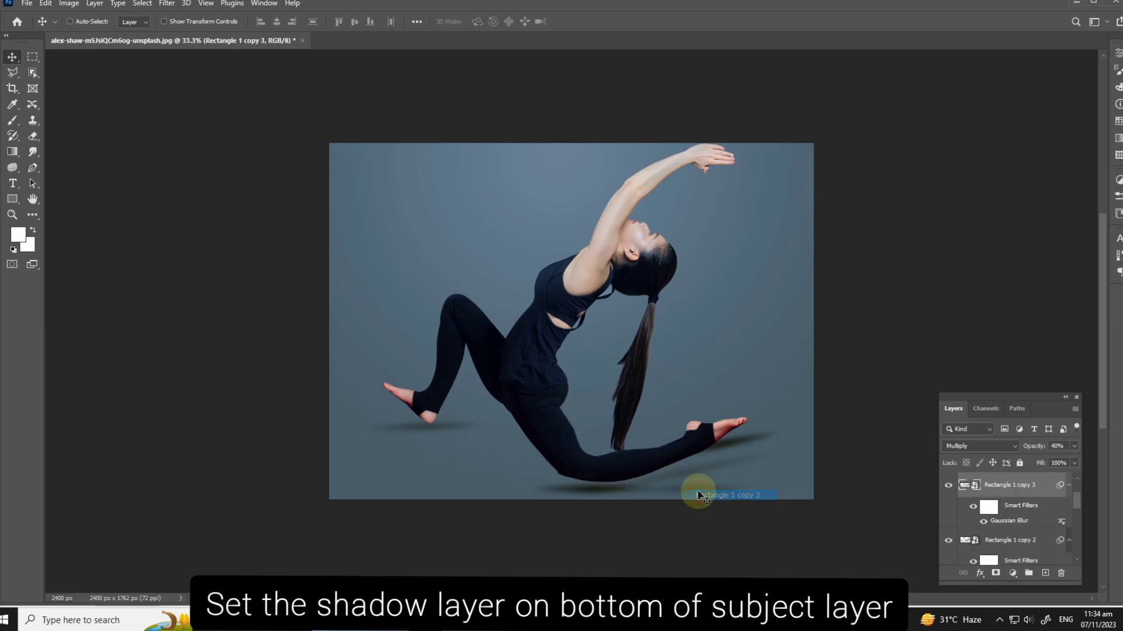
pyautogui.rightClick(686, 470)
pyautogui.click(695, 476)
pyautogui.moveTo(694, 475); pyautogui.dragTo(671, 481)
# Try resizing, rotating and repositioning the Rectangle 1 copy 2 shadow beneath the rear foot
pyautogui.rightClick(745, 438)
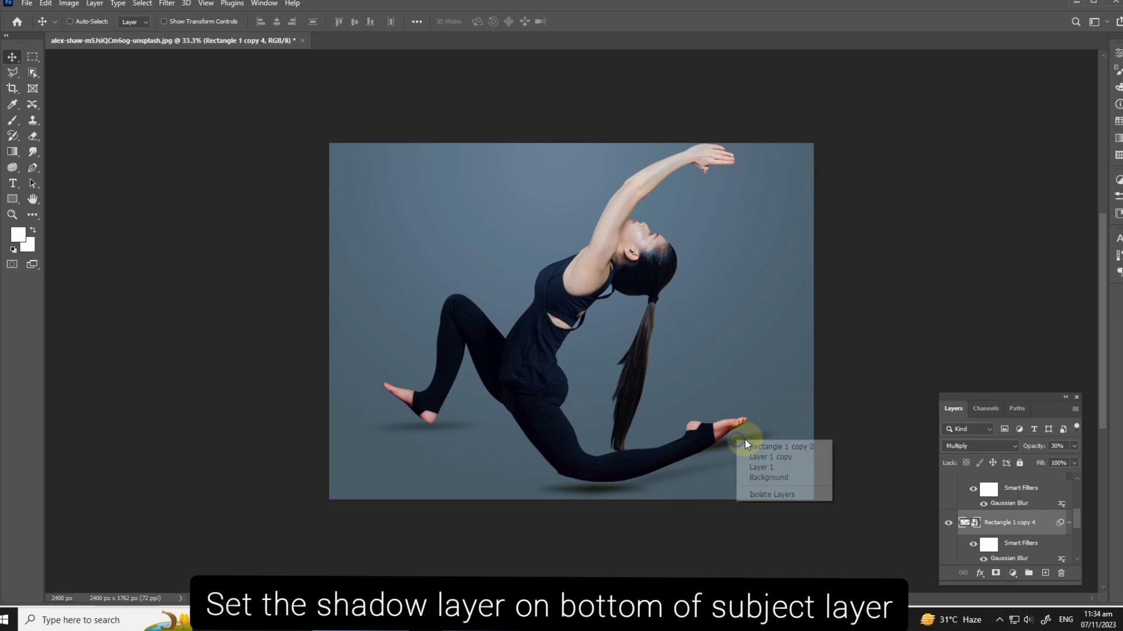
pyautogui.click(753, 444)
pyautogui.hotkey('ctrl', 't')
pyautogui.press('Return')
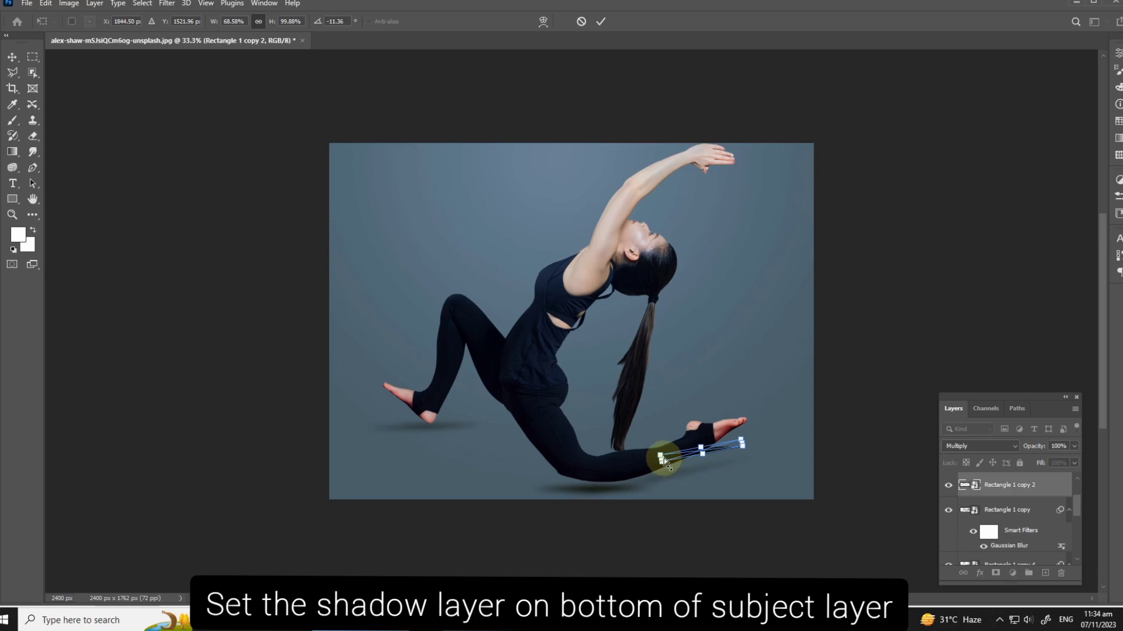
pyautogui.press('Return')
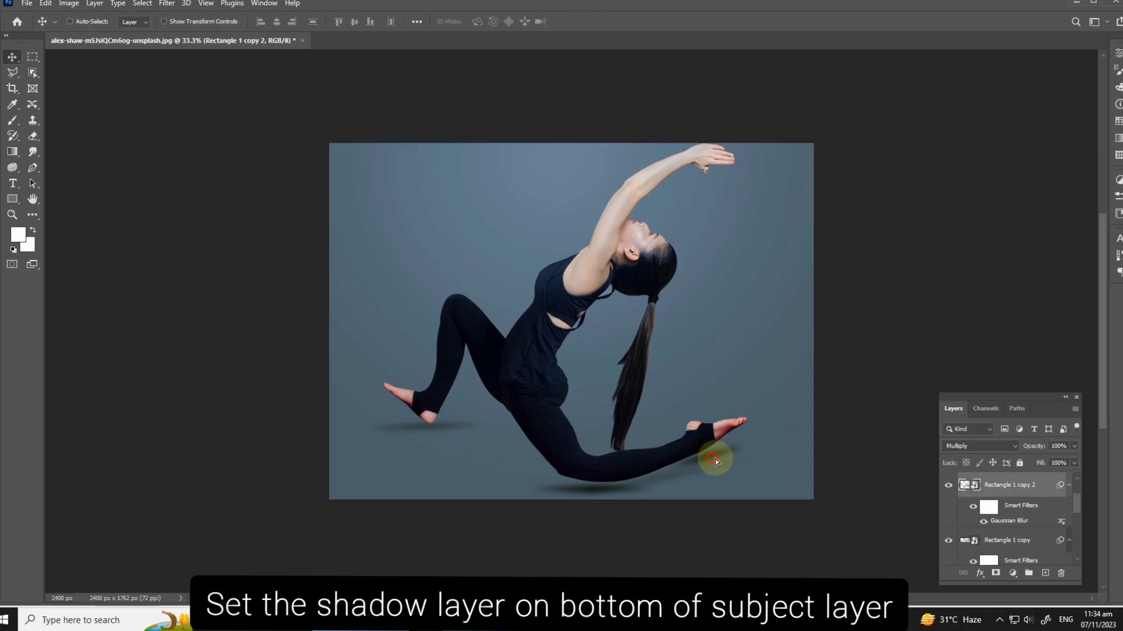
pyautogui.hotkey('ctrl', 't')
pyautogui.press('Return')
pyautogui.moveTo(763, 458)
pyautogui.mouseDown()
pyautogui.moveTo(765, 443)
pyautogui.moveTo(775, 459)
pyautogui.mouseUp()
pyautogui.press('Return')
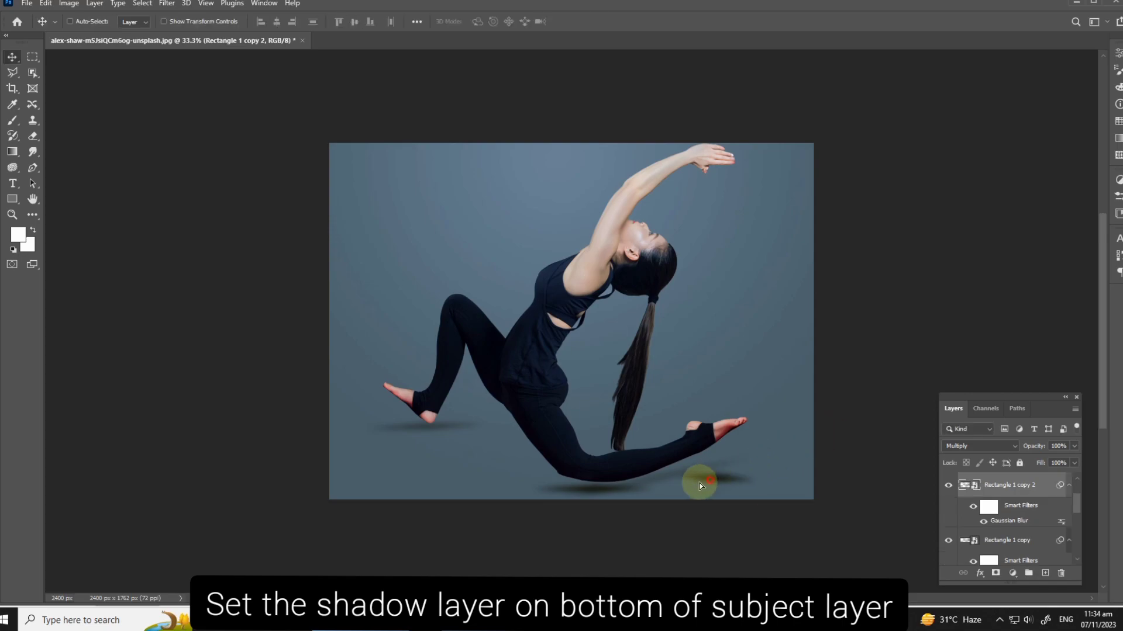
# Delete the Rectangle 1 copy 2 shadow and select the Rectangle 1 copy shadow beneath the rear knee
pyautogui.moveTo(666, 489); pyautogui.dragTo(609, 490)
pyautogui.press('Delete')
pyautogui.rightClick(598, 490)
pyautogui.click(609, 495)
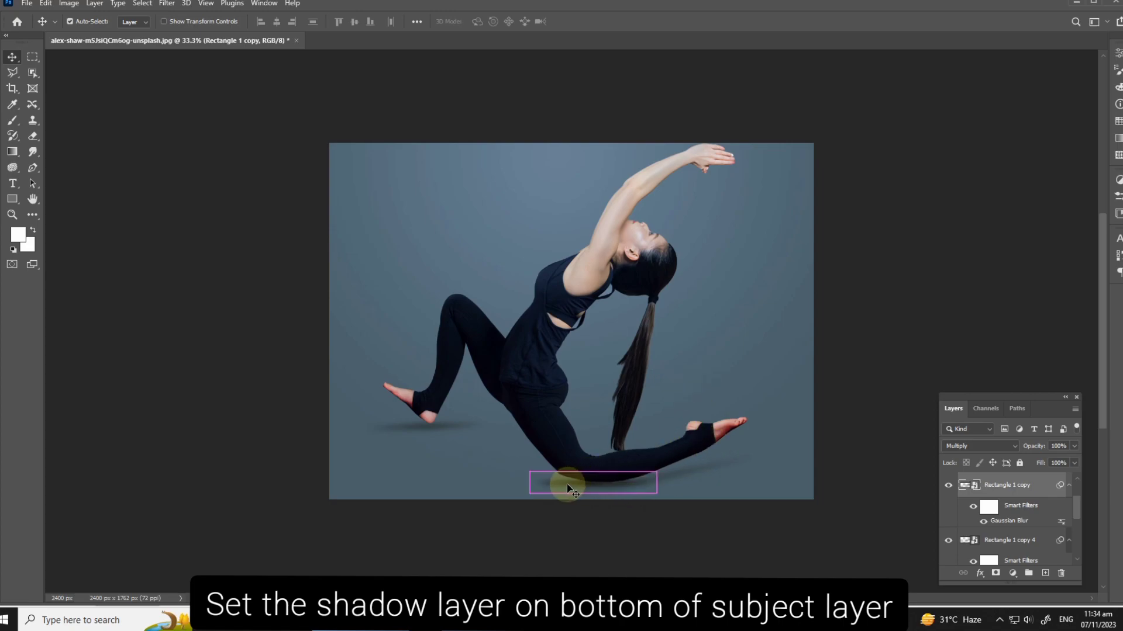
# Transform the Rectangle 1 copy shadow, adjusting its size and angle to sit closer beneath the rear knee
pyautogui.hotkey('ctrl', 't')
pyautogui.press('Return')
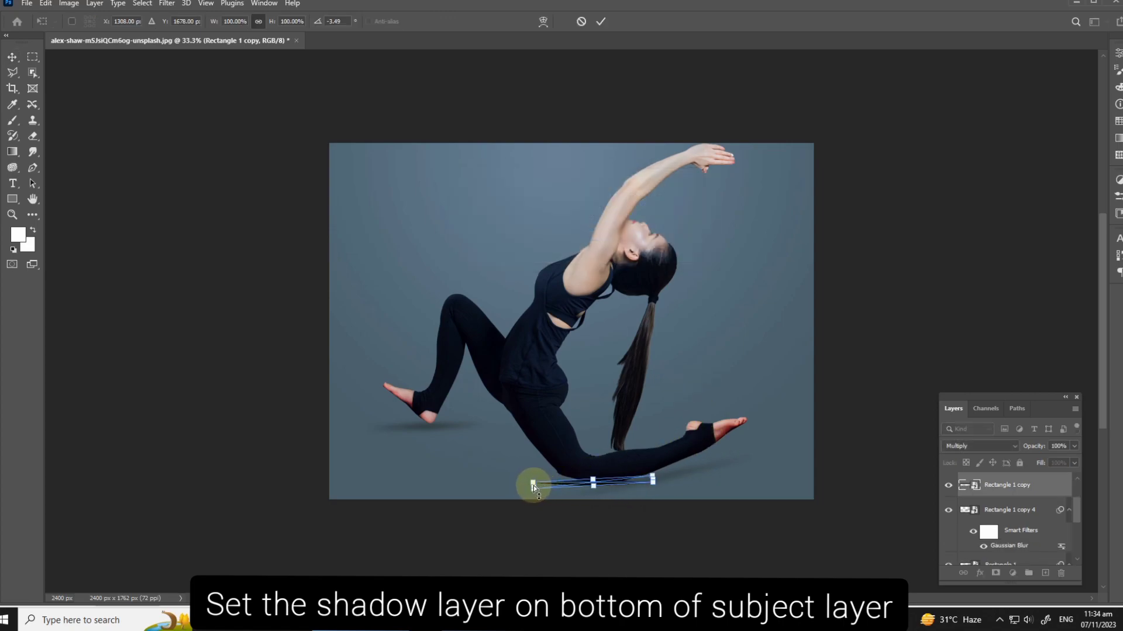
pyautogui.moveTo(533, 485); pyautogui.dragTo(545, 480)
pyautogui.press('Return')
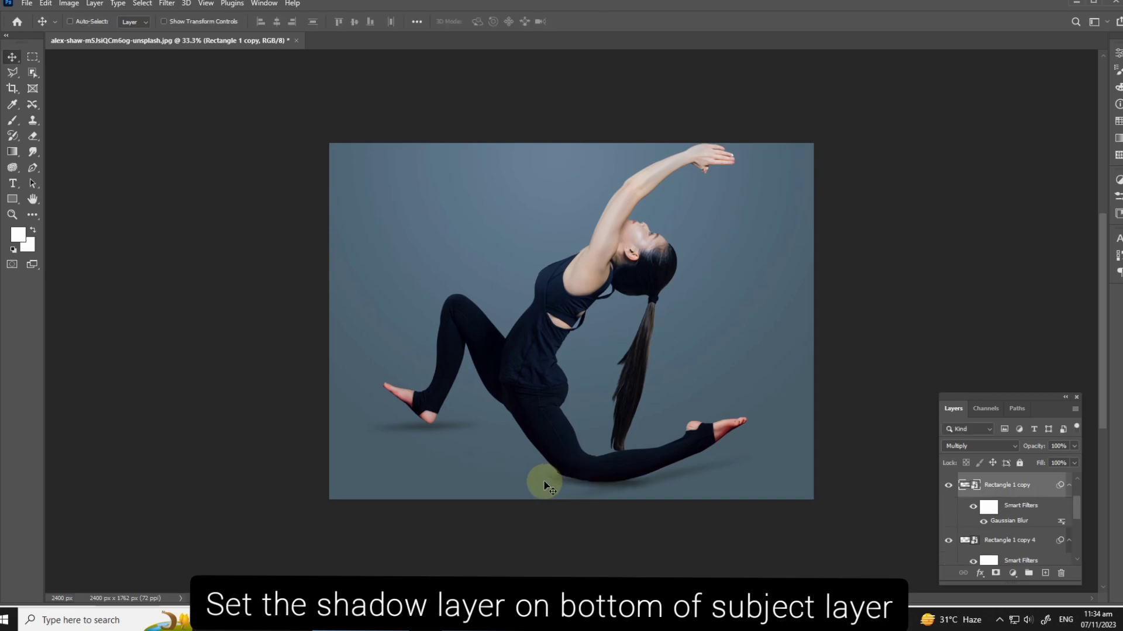
# Lower the Rectangle 1 shadow beneath the raised front foot and reduce its opacity to 20%
pyautogui.keyDown('ctrl'); pyautogui.click(449, 434); pyautogui.keyUp('ctrl')
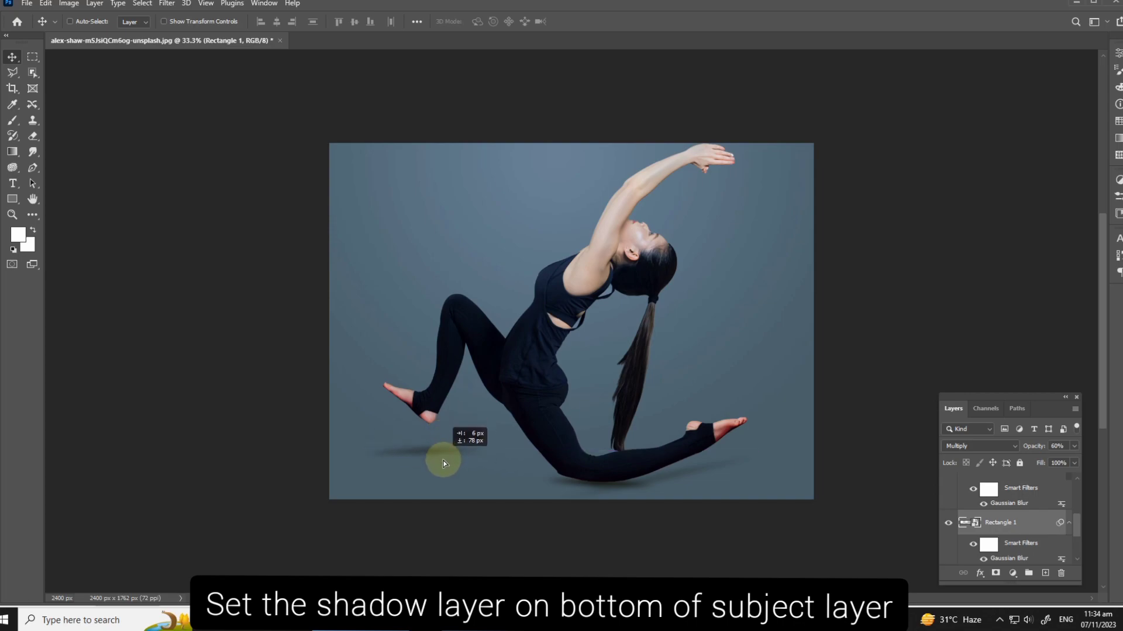
pyautogui.moveTo(443, 460); pyautogui.dragTo(456, 467)
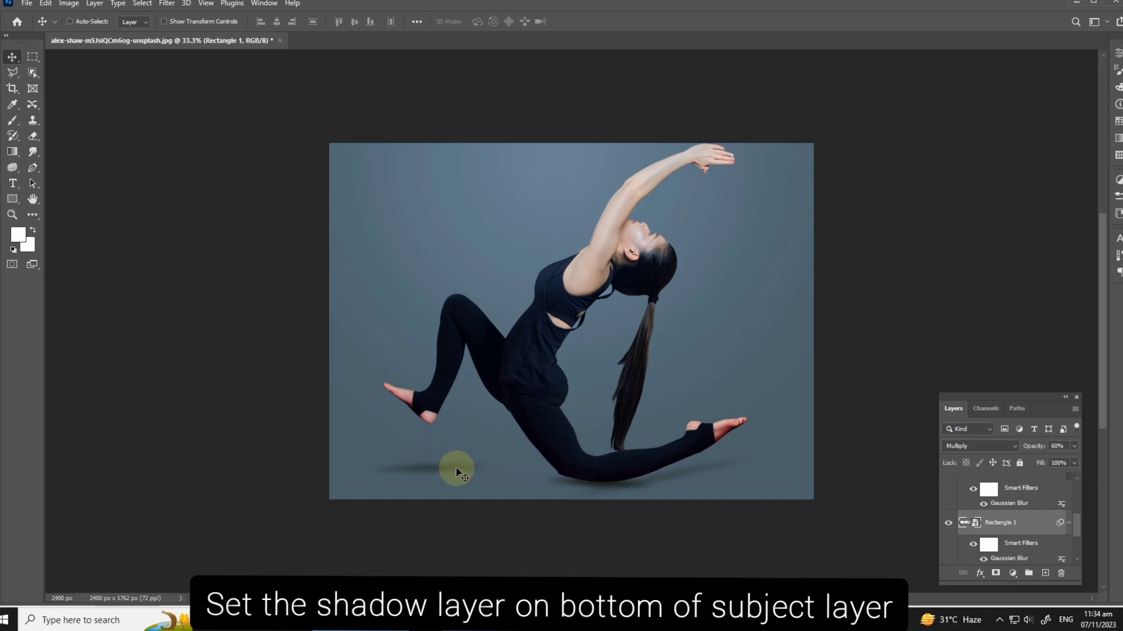
pyautogui.press('1')
pyautogui.moveTo(442, 477); pyautogui.dragTo(443, 478)
# Duplicate the document as alex-shaw-m5JsiQCm6og-unsplash copy to keep this pose version
pyautogui.hotkey('alt', 'i')
pyautogui.press('d')
pyautogui.press('Return')
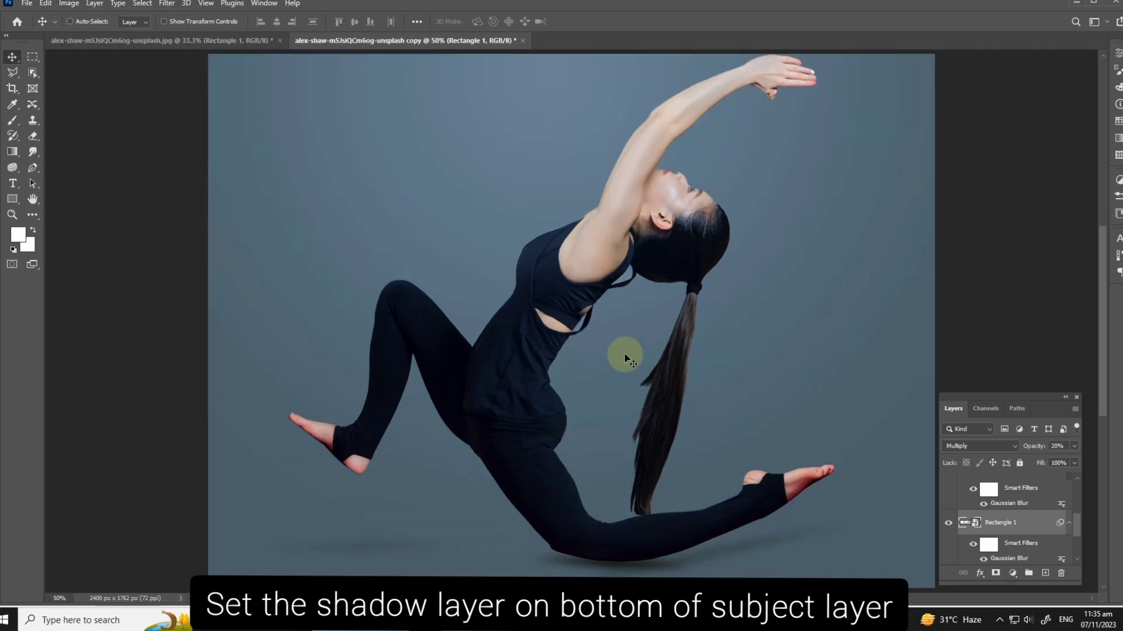
pyautogui.press('ctrl')
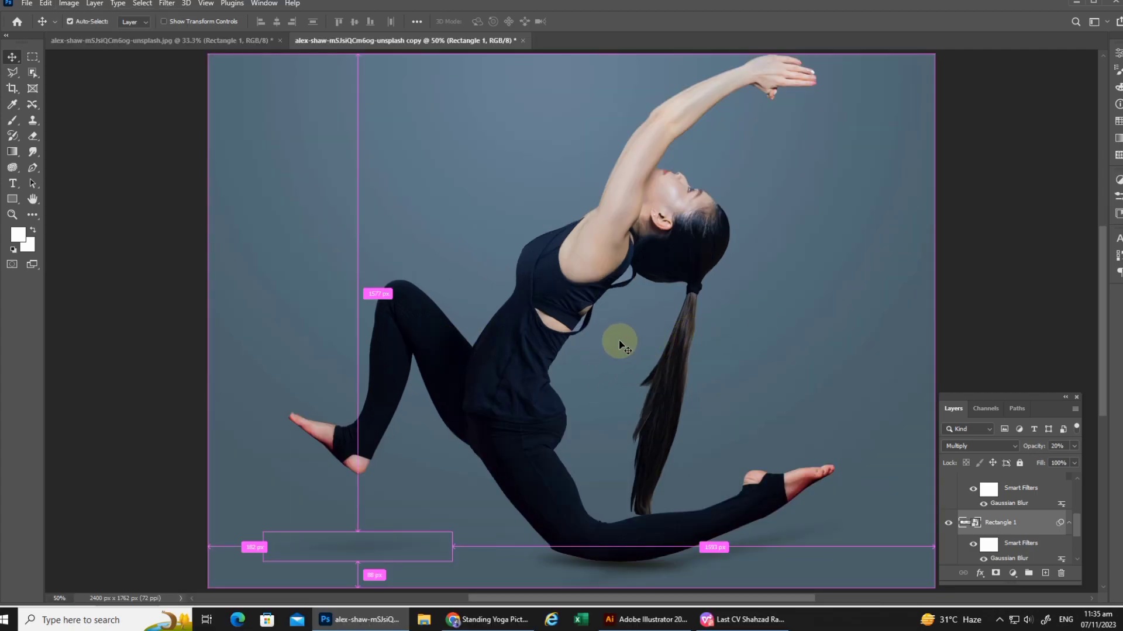
# In the original document, undo the shadow rearrangement and latest pose warp, and duplicate that state as alex-shaw-m5JsiQCm6og-unsplash copy 2
pyautogui.click(194, 40)
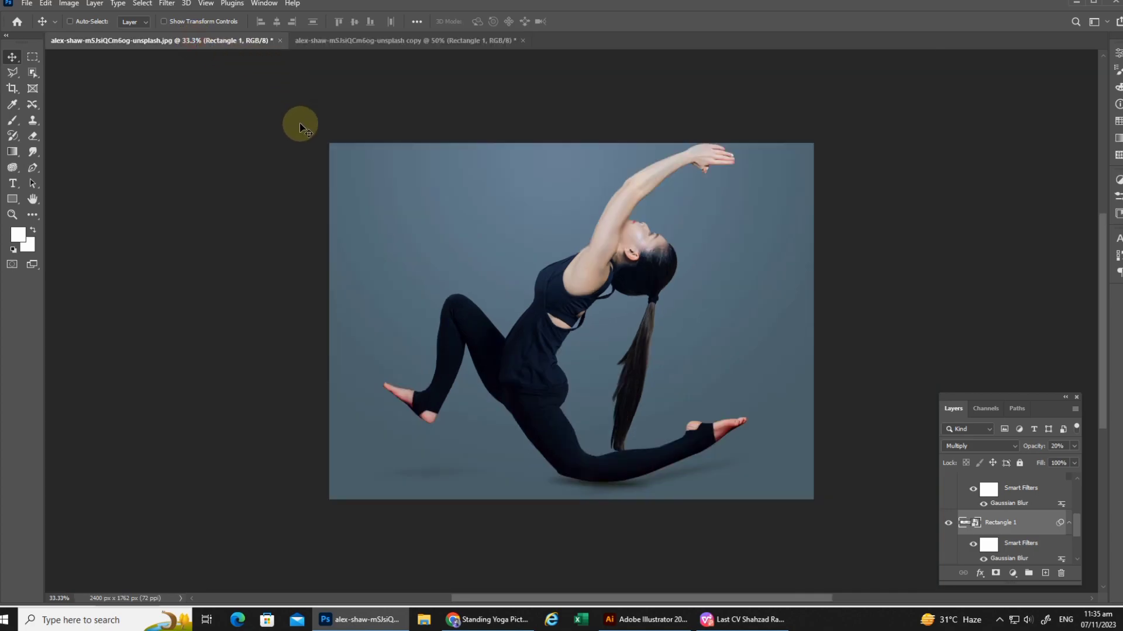
pyautogui.hotkey('ctrl', 'z')
pyautogui.hotkey('ctrl', 'z')
pyautogui.hotkey('ctrl', 'z')
pyautogui.hotkey('ctrl', 'z')
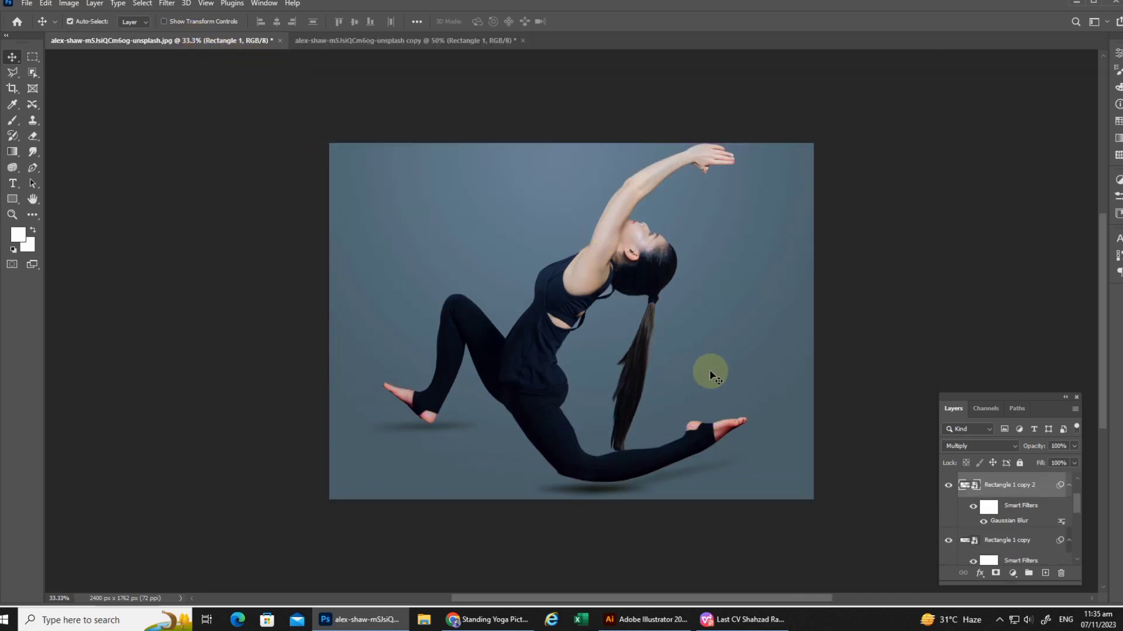
pyautogui.hotkey('ctrl', 'z')
pyautogui.hotkey('ctrl', 'z')
pyautogui.hotkey('ctrl', 'z')
pyautogui.hotkey('ctrl', 'z')
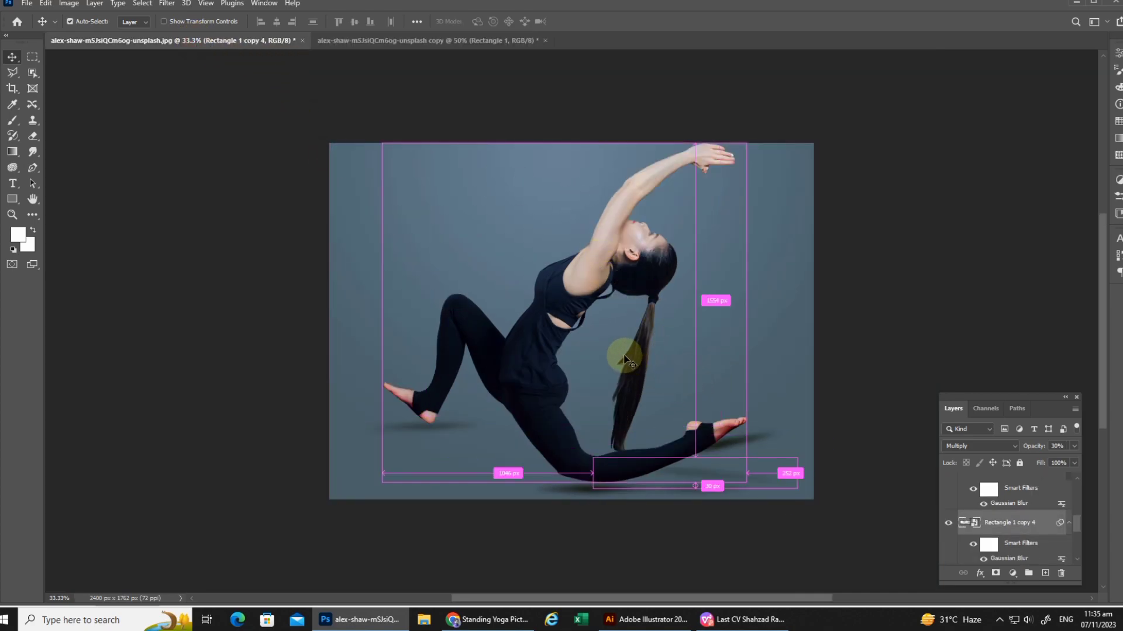
pyautogui.hotkey('ctrl', 'z')
pyautogui.hotkey('ctrl', 'z')
pyautogui.hotkey('ctrl', 'z')
pyautogui.hotkey('ctrl', 'z')
pyautogui.hotkey('ctrl', 'z')
pyautogui.hotkey('ctrl', 'z')
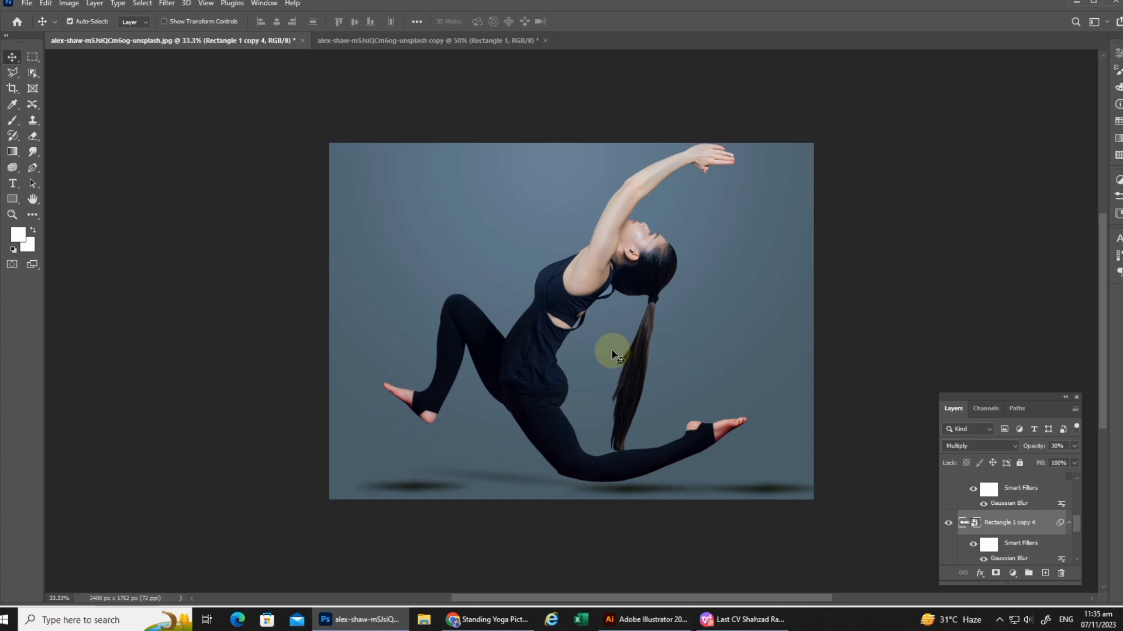
pyautogui.hotkey('ctrl', 'z')
pyautogui.hotkey('ctrl', 'z')
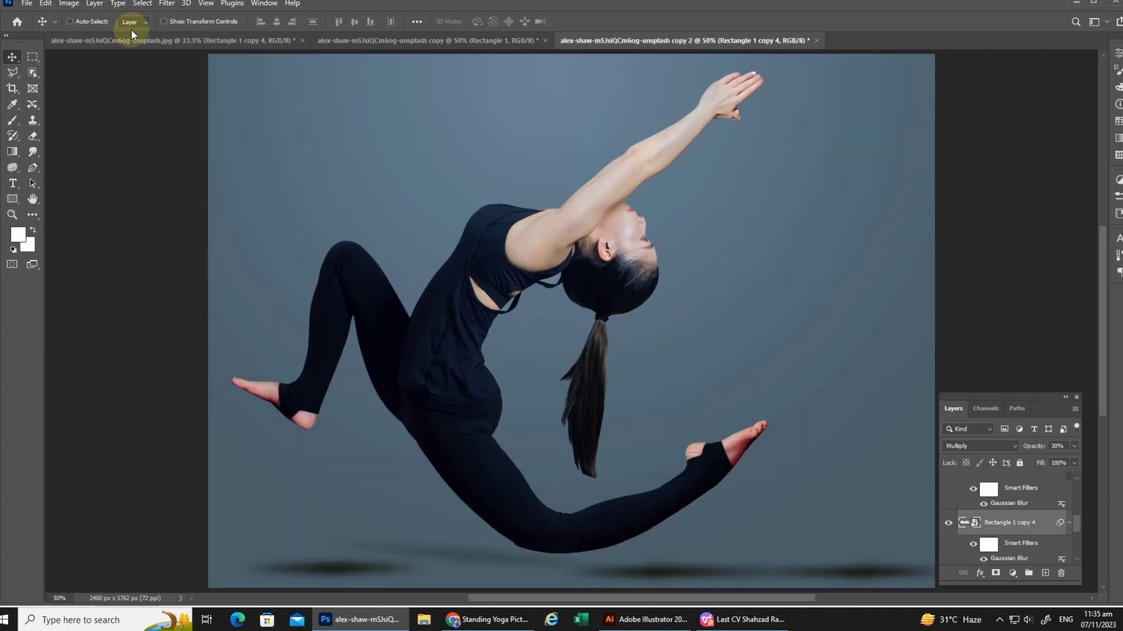
# Go back to the original document and step through its history to the initial lunge pose
pyautogui.click(134, 40)
pyautogui.hotkey('ctrl', 'shift', 'z')
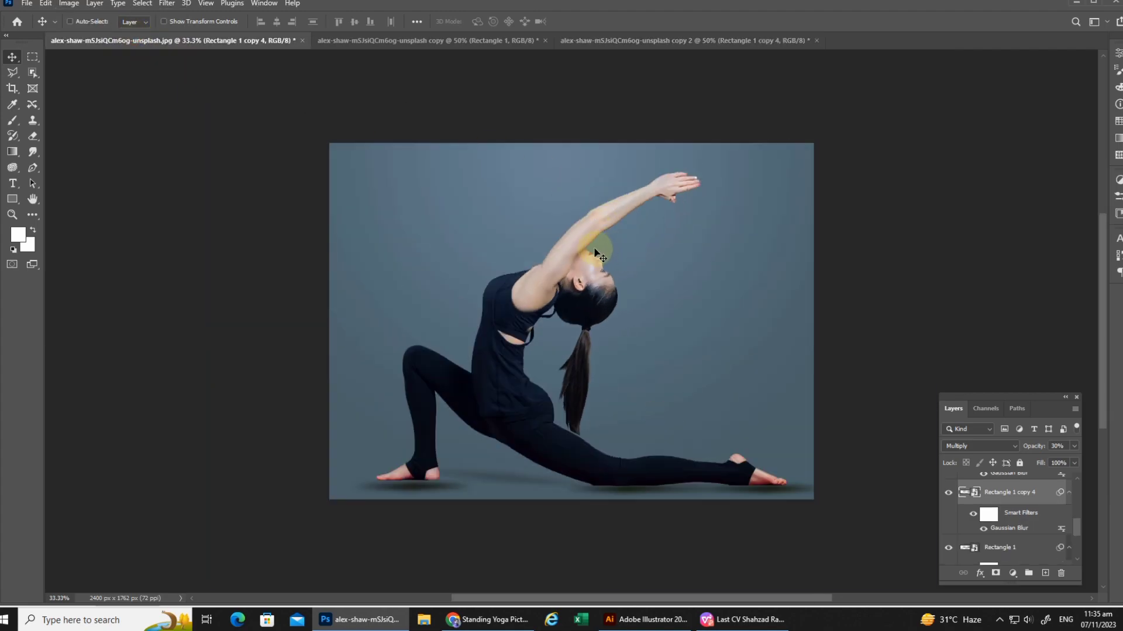